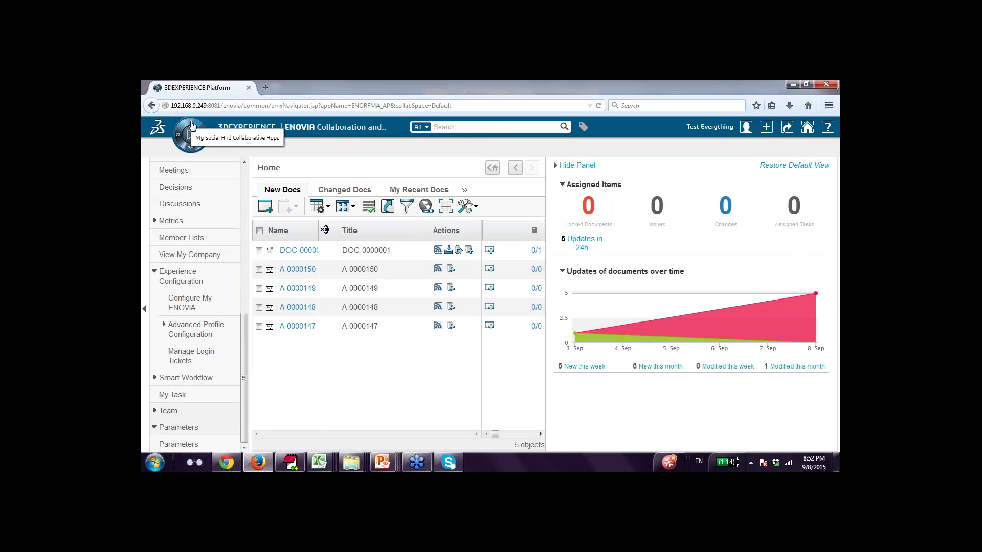
Launch Collaboration & Approvals from the compass, log in with the account credentials, and dismiss the Welcome tour.
left_click(191, 125)
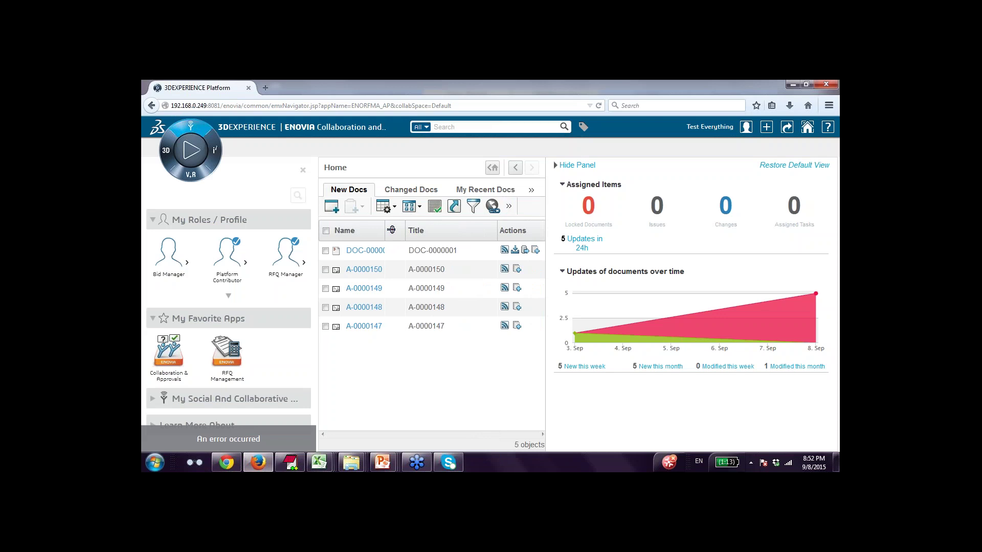
left_click(168, 347)
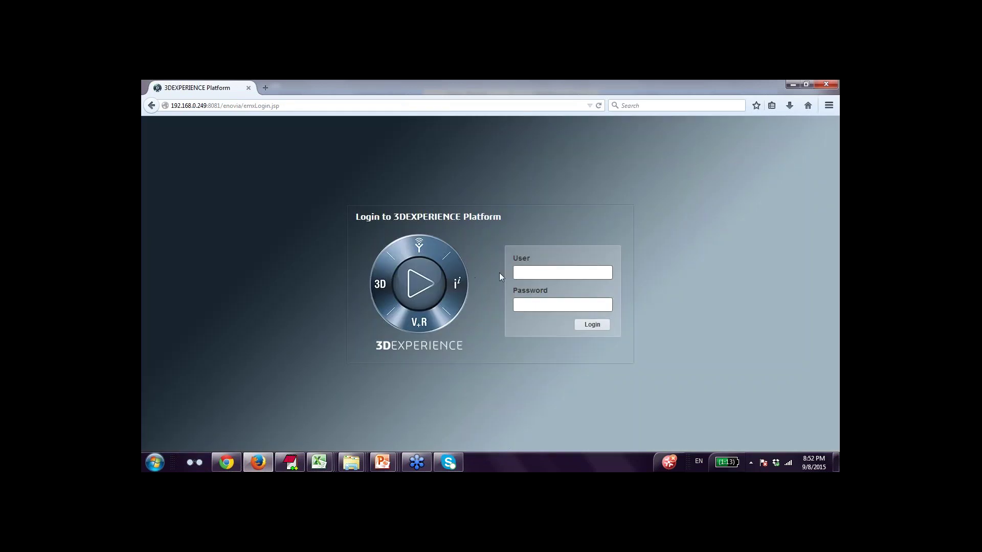
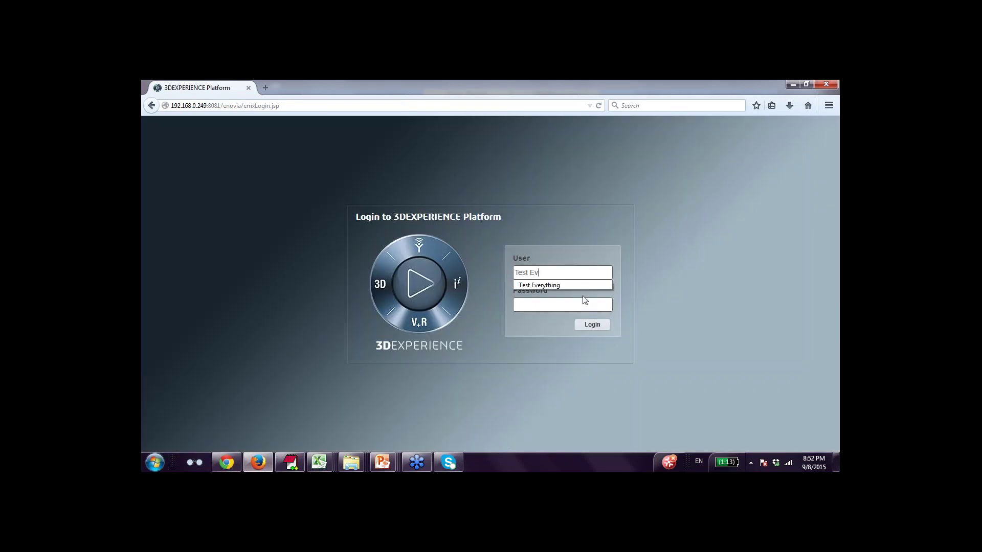
left_click(589, 324)
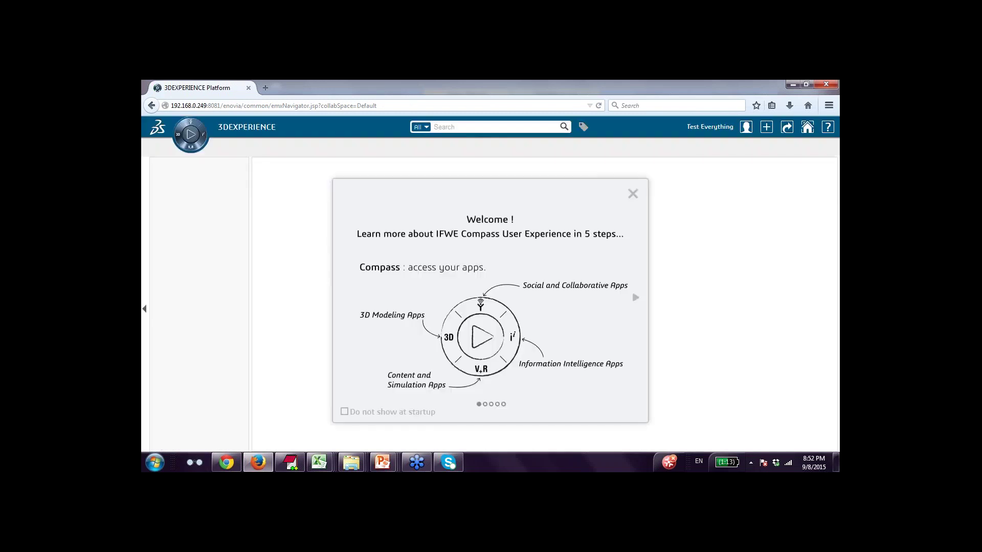
left_click(633, 194)
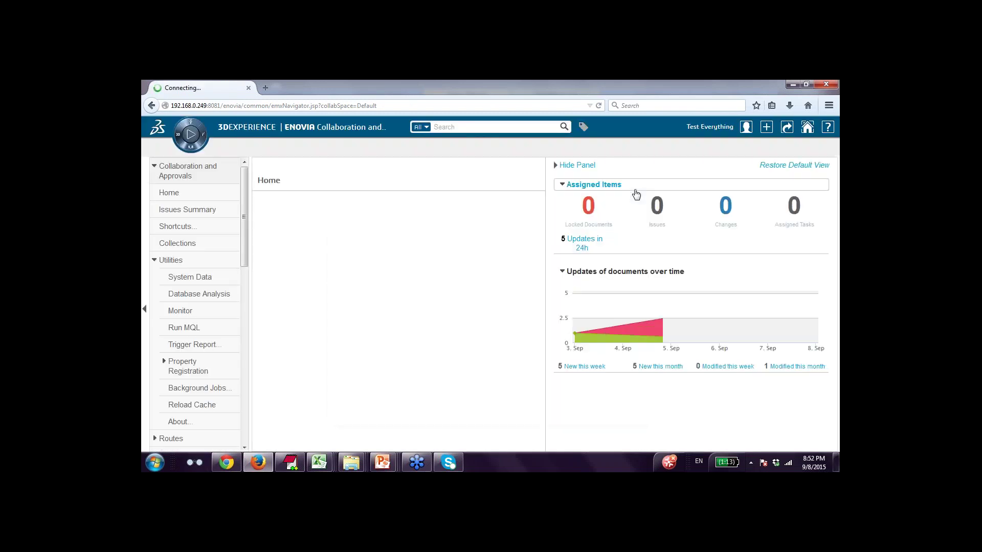
Open Smart Workflow > Workflow Templates to list the existing templates such as TestRFQ.
scroll(243, 268, "down", 3)
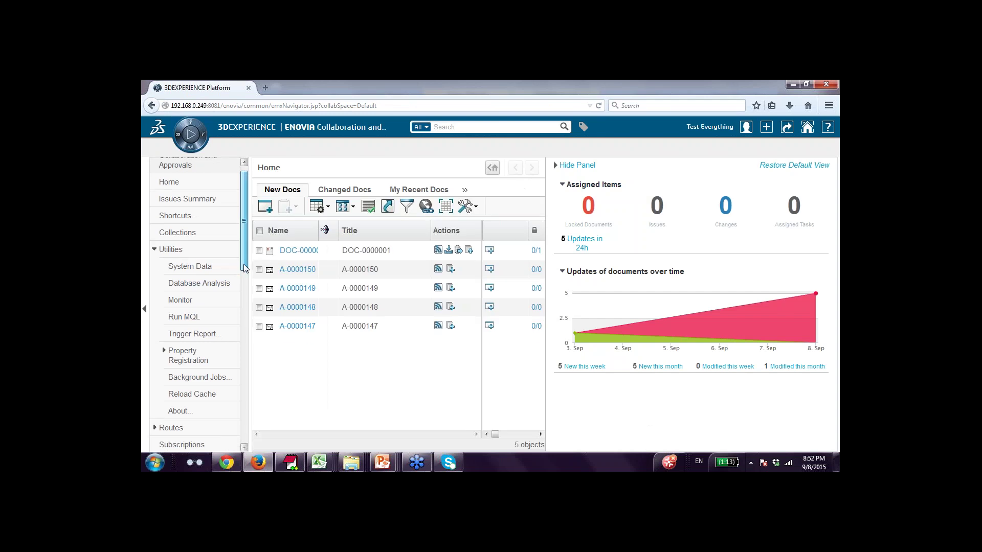
left_click_drag(243, 268, 258, 442)
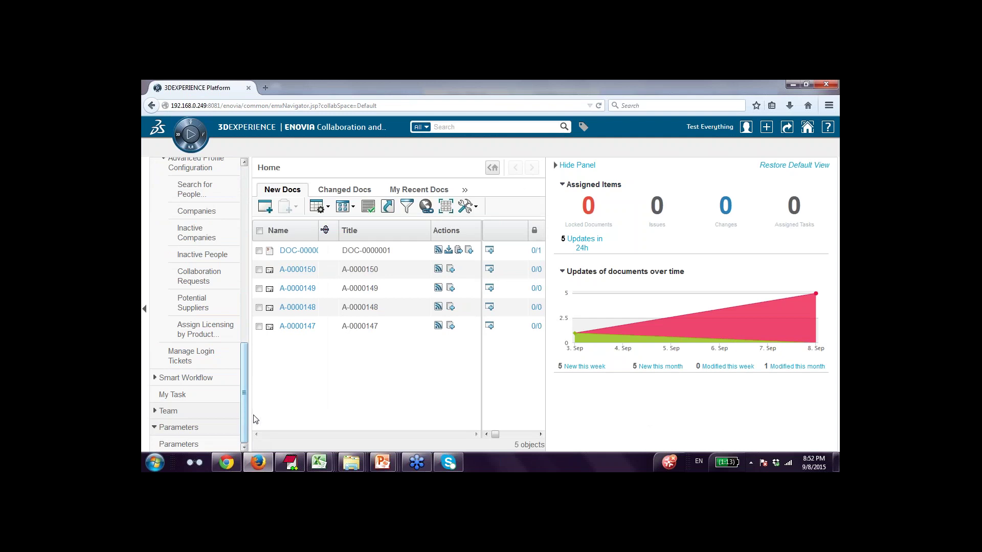
left_click(767, 127)
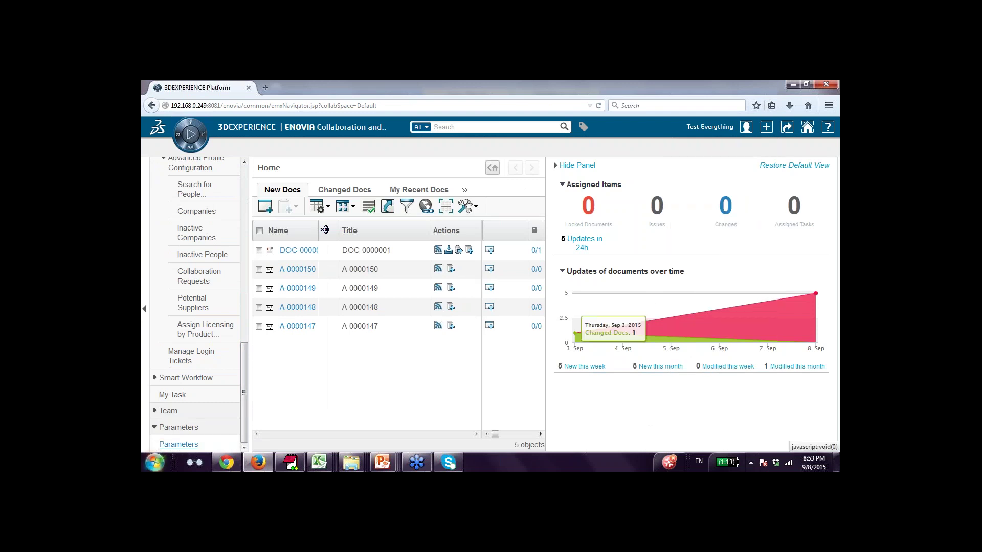
left_click(156, 382)
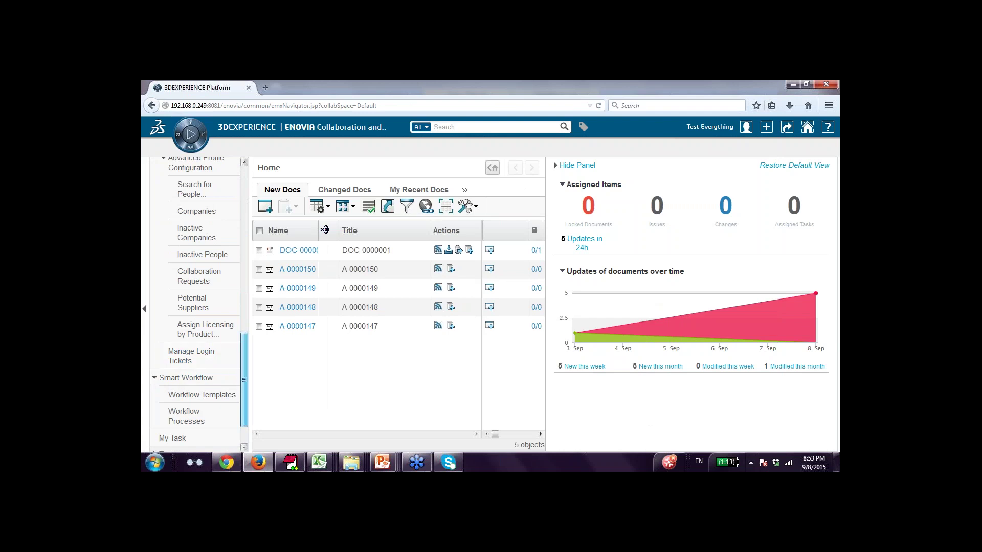
scroll(245, 379, "down", 2)
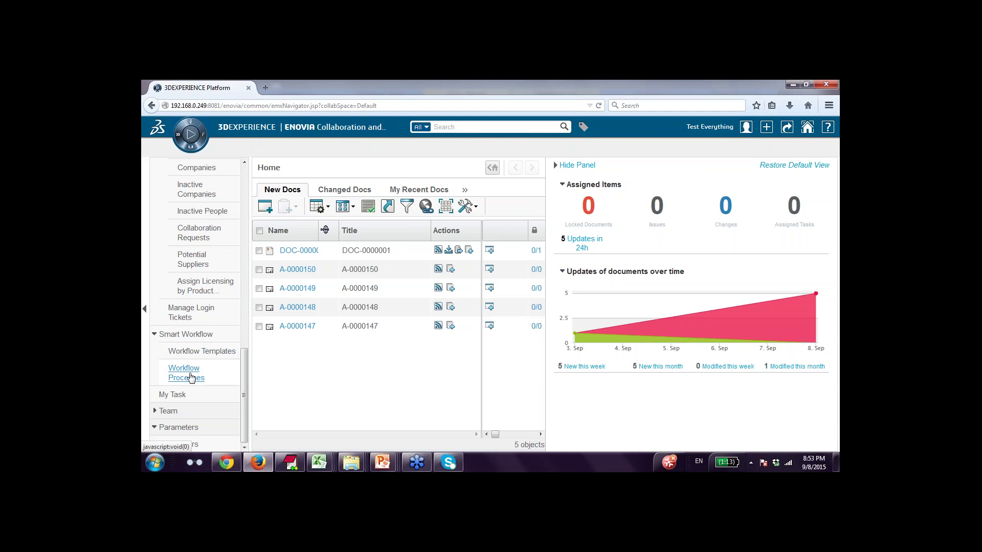
left_click(215, 352)
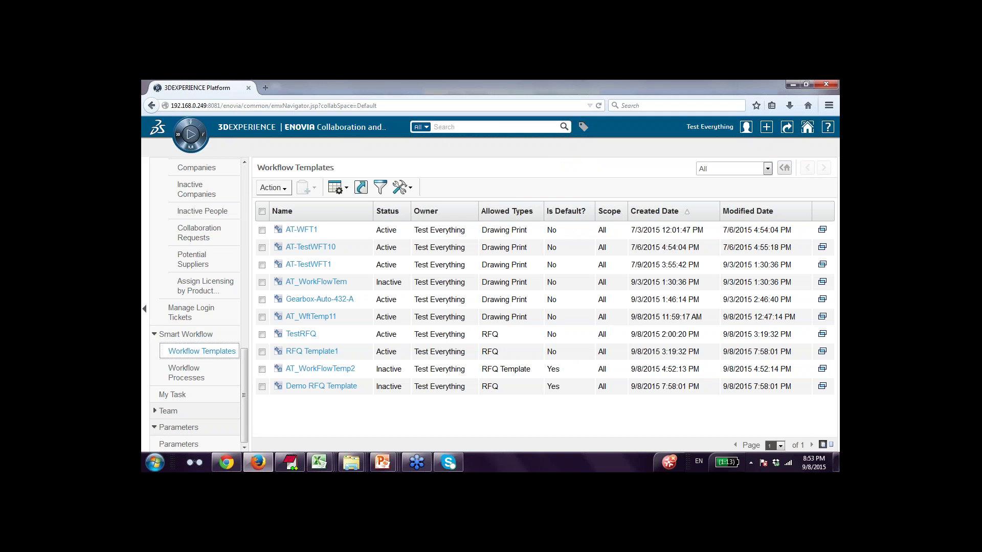
Start a new workflow template labelled 'Demo RFQ Template2' with description 'RFQ Process template'.
left_click(286, 189)
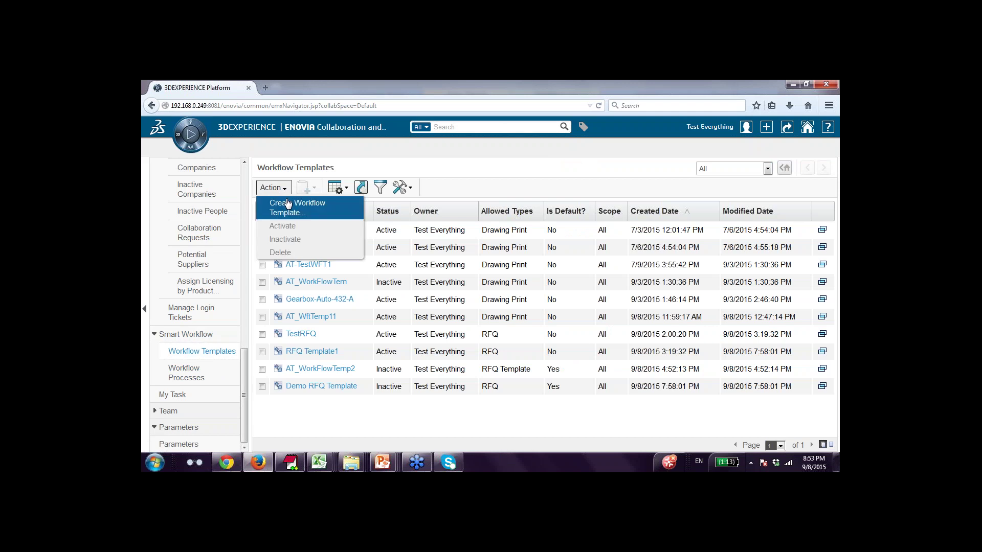
left_click(288, 204)
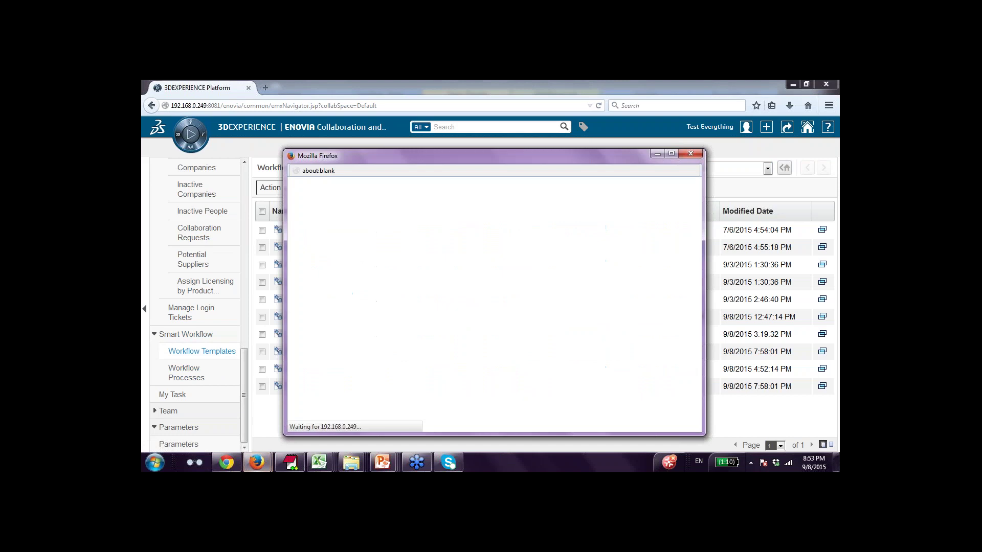
left_click(384, 249)
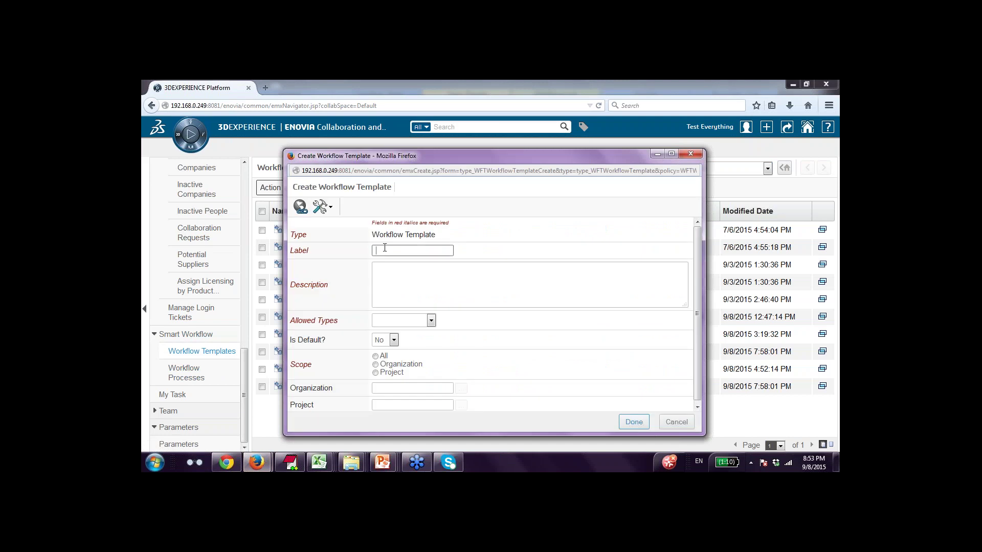
type("Demo Work")
type("flow Template")
type("2")
left_click(434, 283)
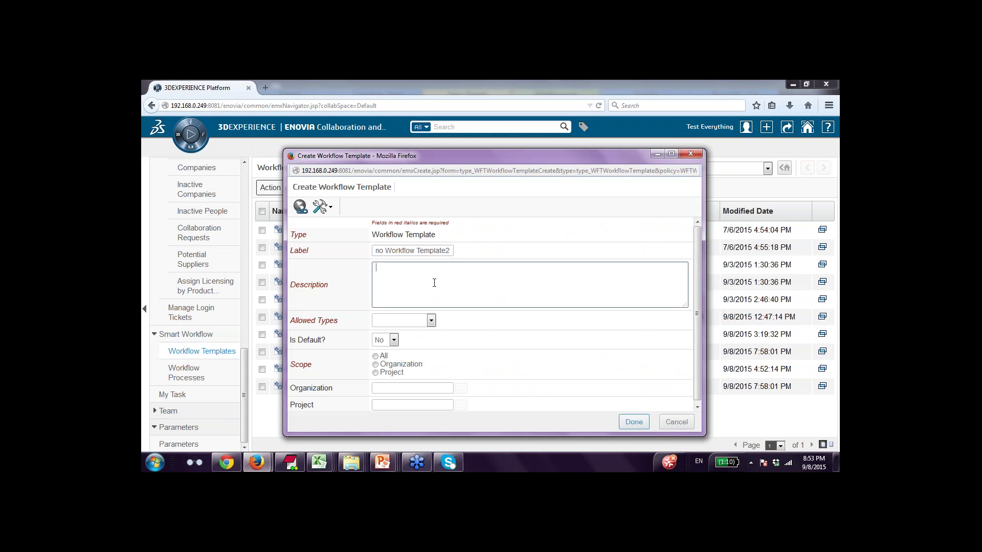
left_click_drag(430, 251, 376, 250)
left_click(398, 250)
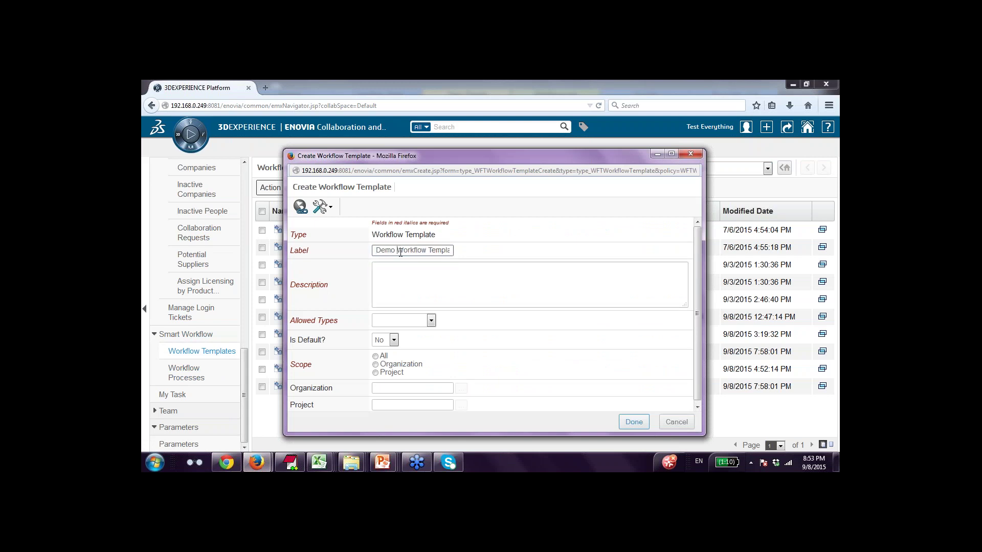
type("RFQ")
left_click(428, 281)
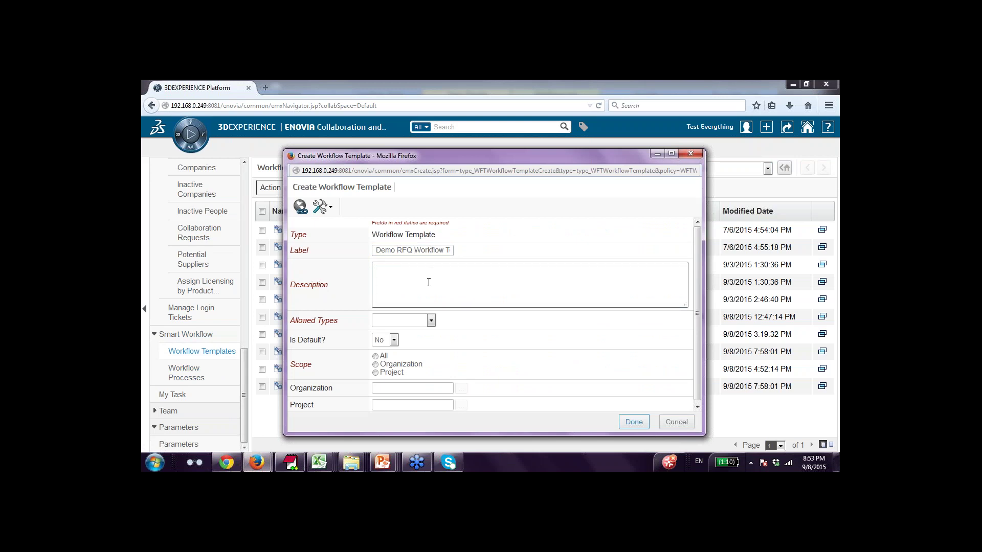
left_click(432, 251)
double_click(429, 250)
key("Delete")
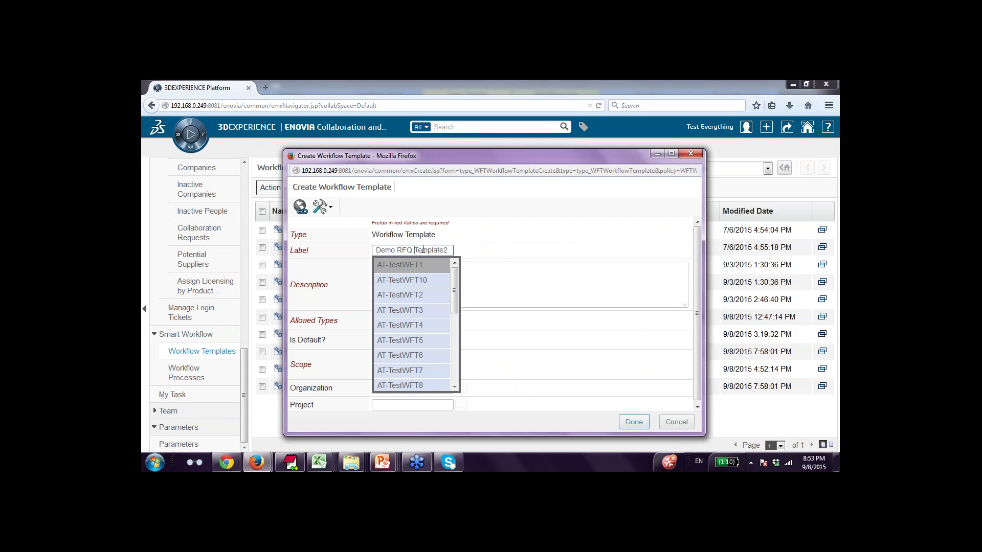
left_click(461, 264)
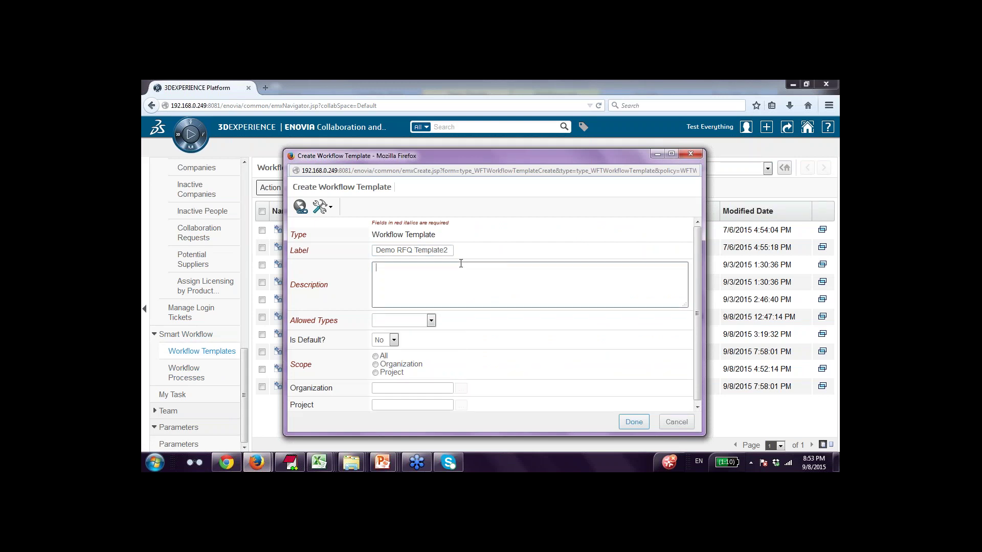
type("Demo")
key("BackSpace")
key("BackSpace")
key("BackSpace")
key("BackSpace")
type("RFQ Process template")
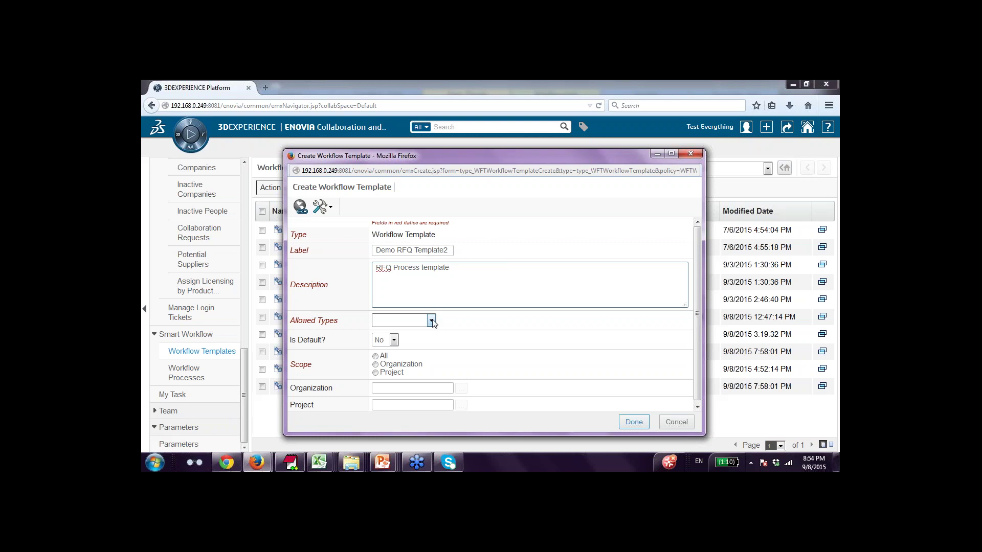
Set Allowed Types to RFQ and Is Default? to Yes, then finish creating the template.
left_click(431, 321)
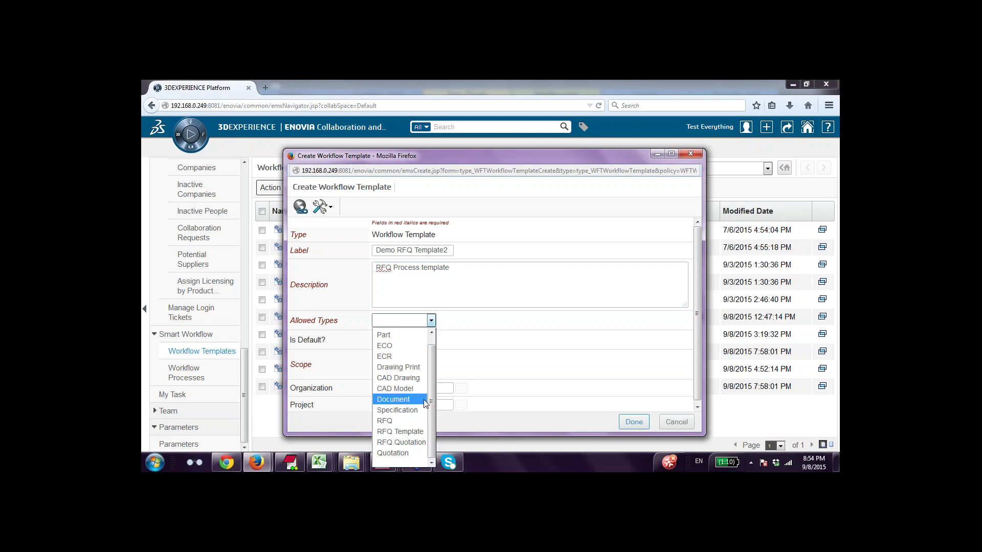
left_click(419, 418)
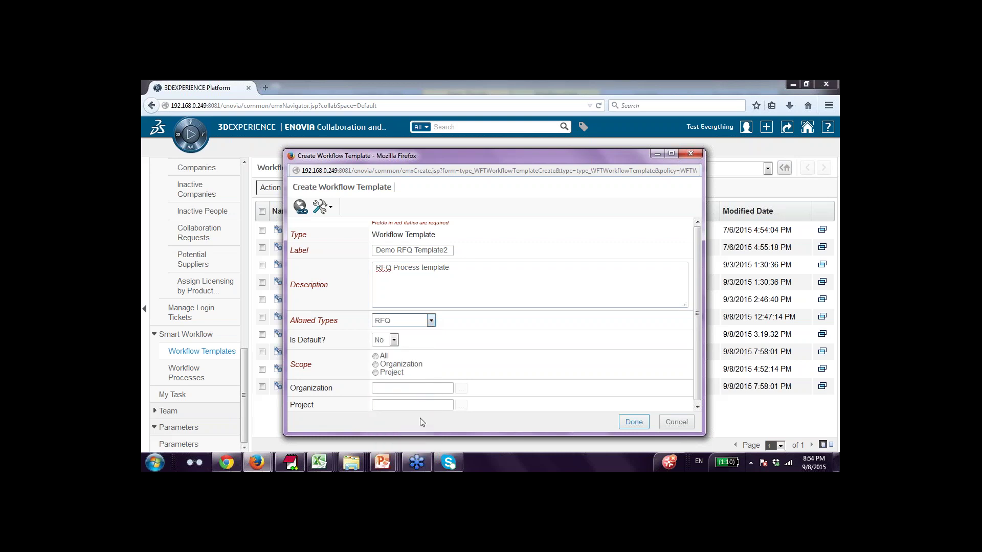
left_click(394, 341)
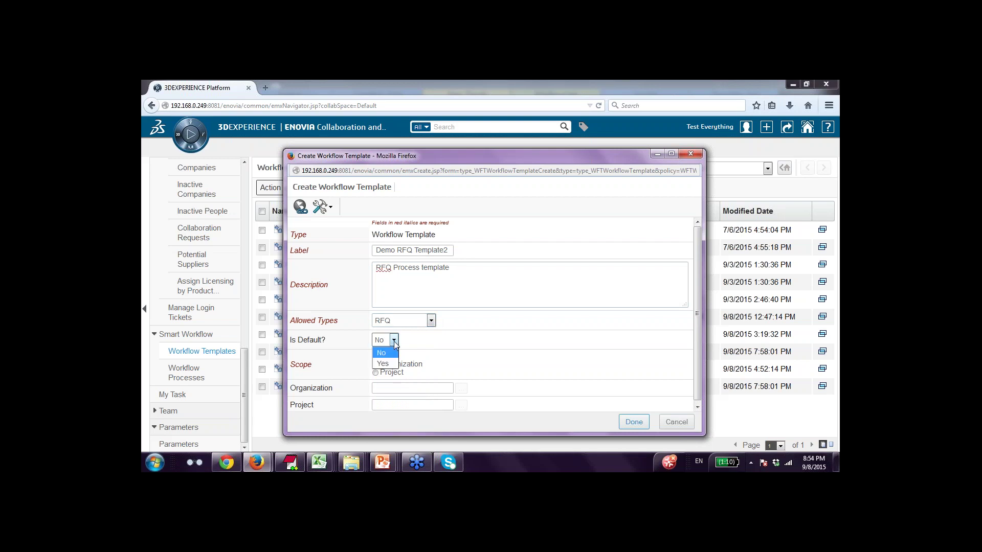
left_click(390, 364)
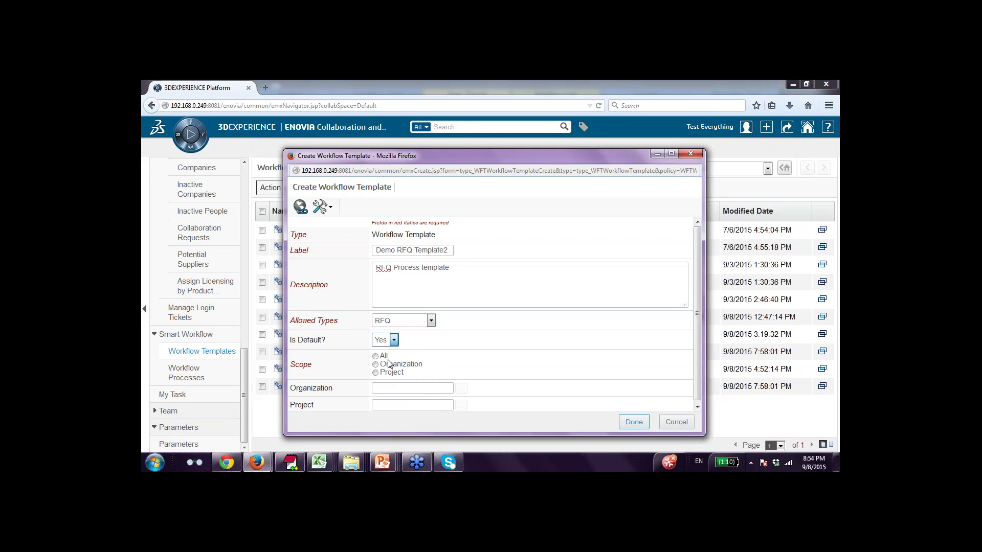
left_click_drag(697, 280, 697, 310)
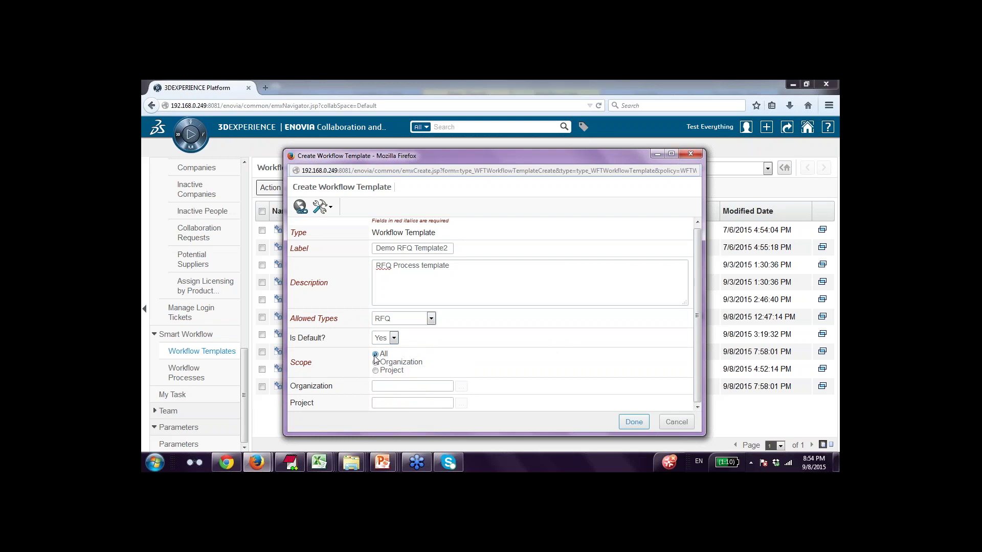
left_click(635, 422)
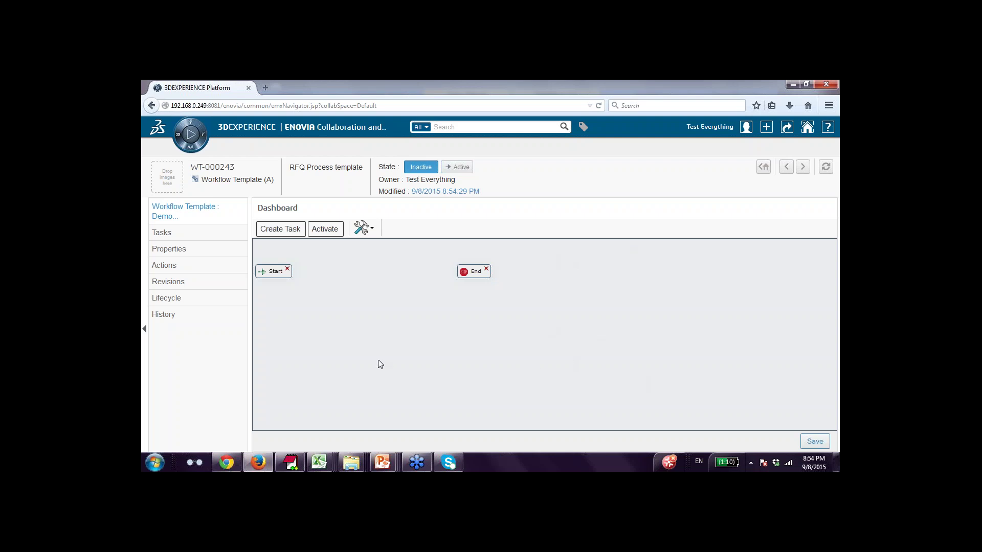
Spread Start and End apart on the WT-000243 canvas and check the webinar's RFQ flowchart slide.
left_click_drag(275, 273, 282, 275)
left_click_drag(475, 274, 633, 274)
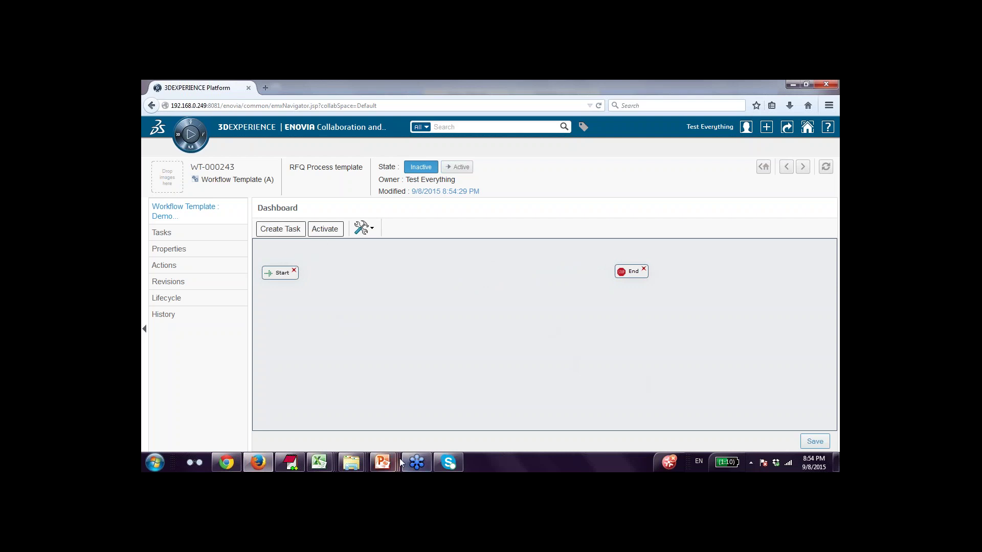
mouse_move(384, 455)
left_click(273, 409)
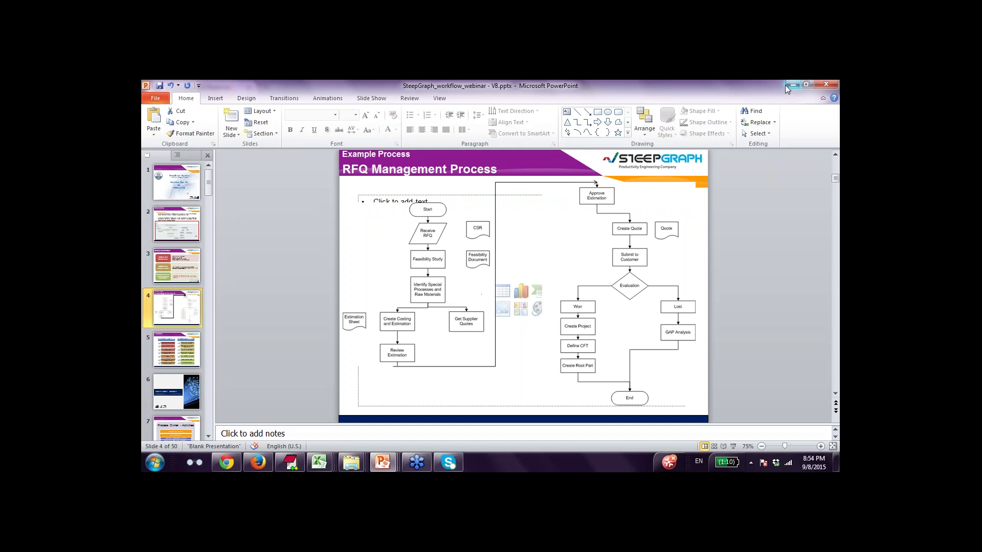
key("alt+Tab")
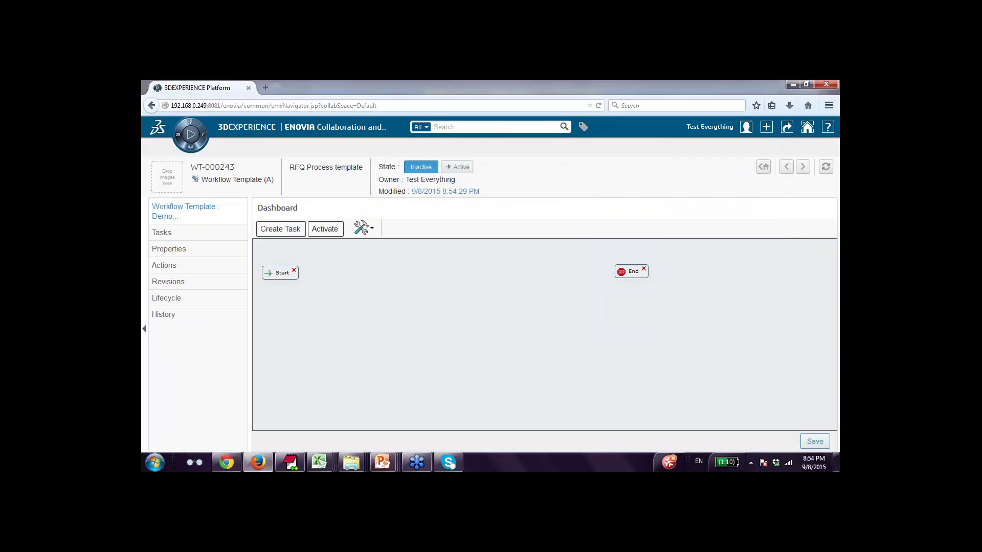
Create a task labelled 'Receive RFQ', reusing that text as its instruction.
left_click(278, 234)
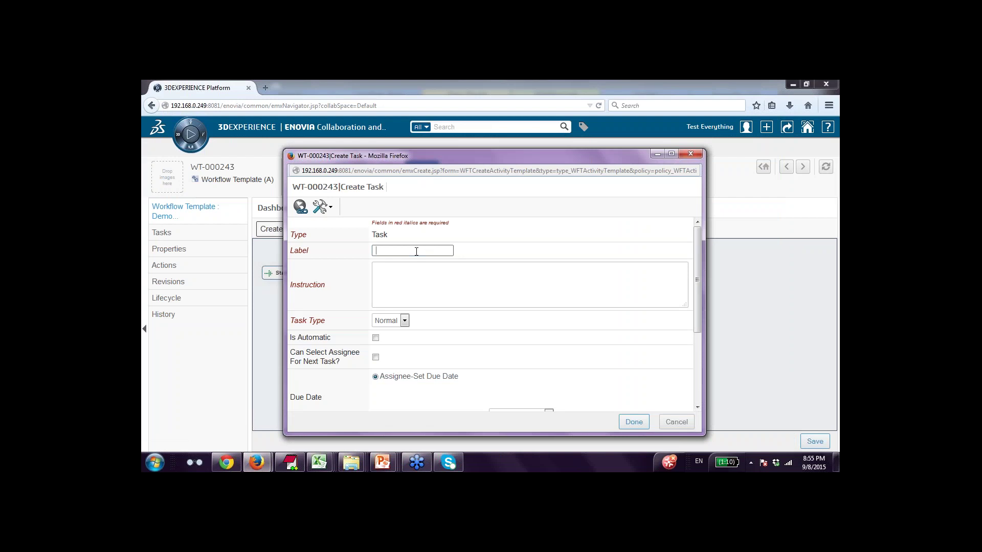
type("Receive RFQ")
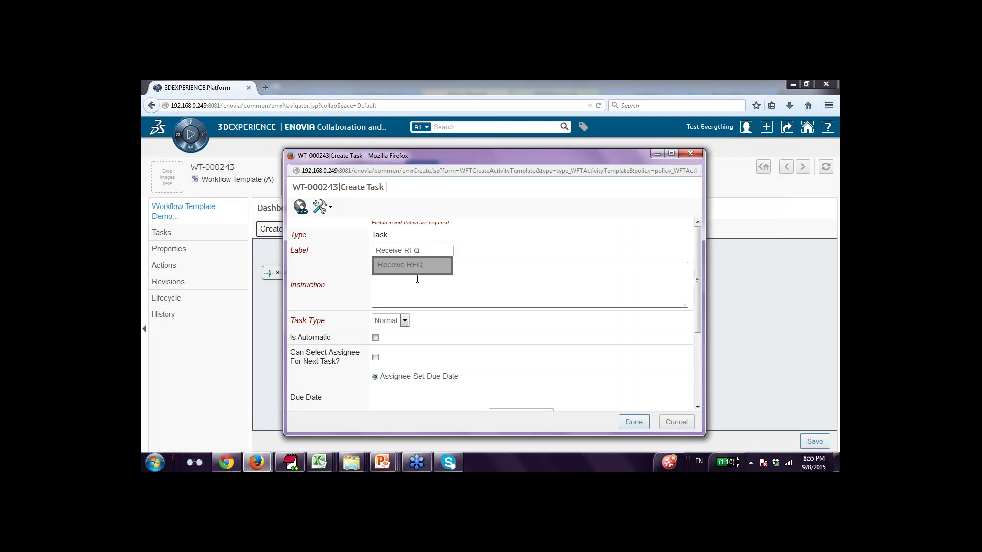
left_click(406, 265)
left_click_drag(421, 251, 356, 246)
key("ctrl+c")
left_click(410, 278)
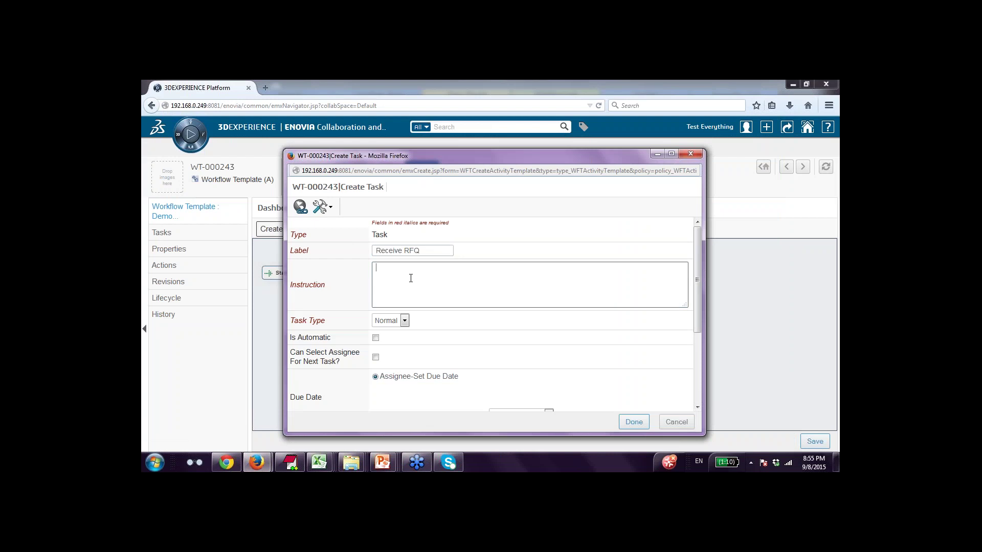
key("ctrl+v")
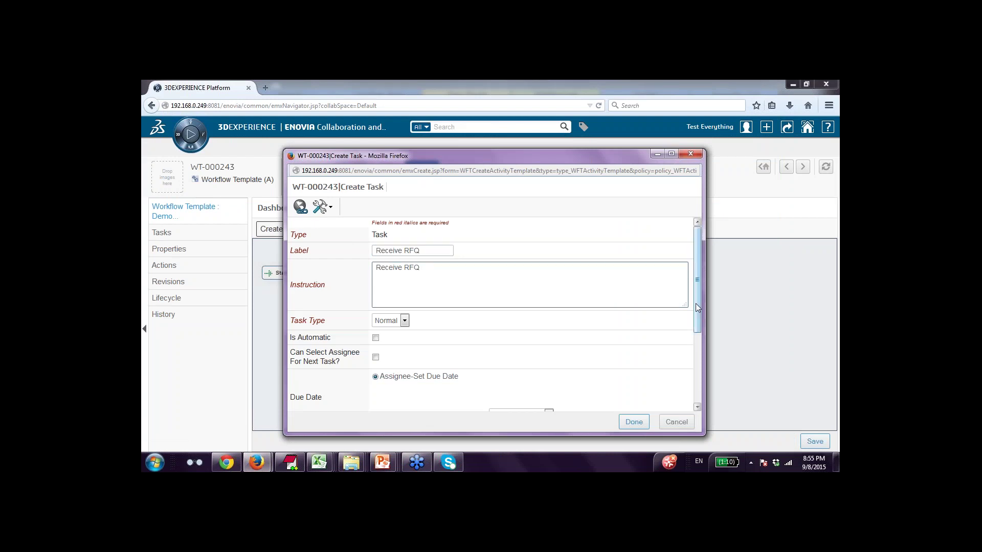
left_click_drag(697, 307, 703, 336)
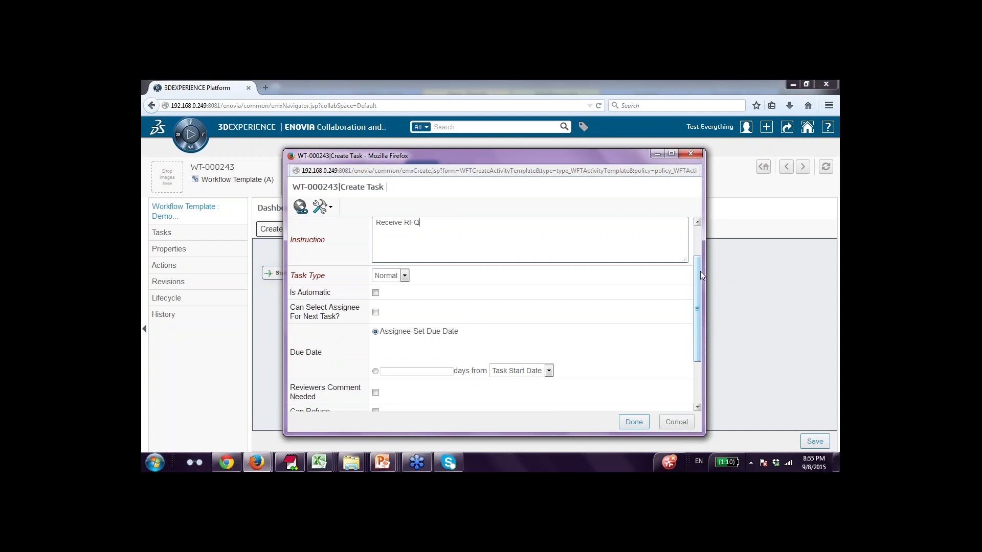
left_click_drag(701, 276, 699, 240)
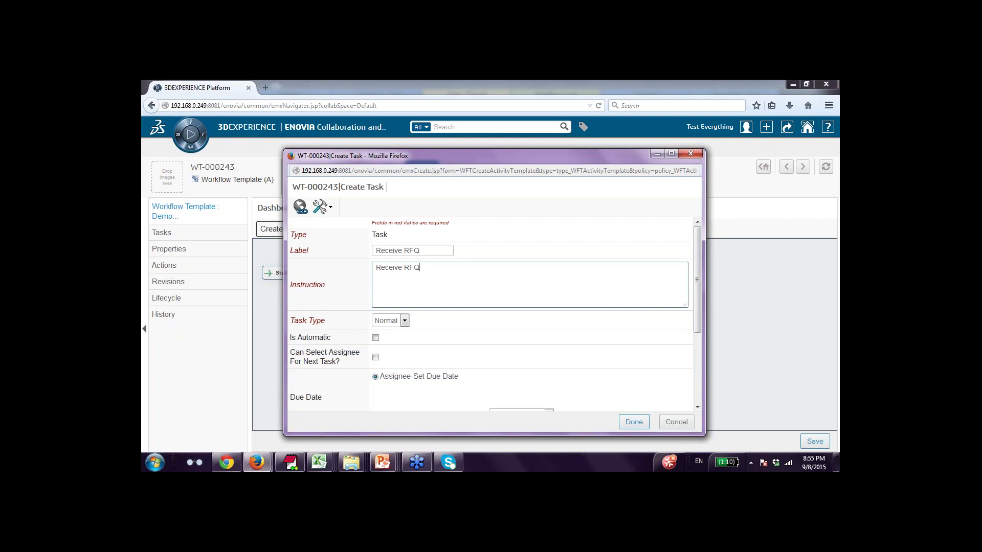
left_click(639, 423)
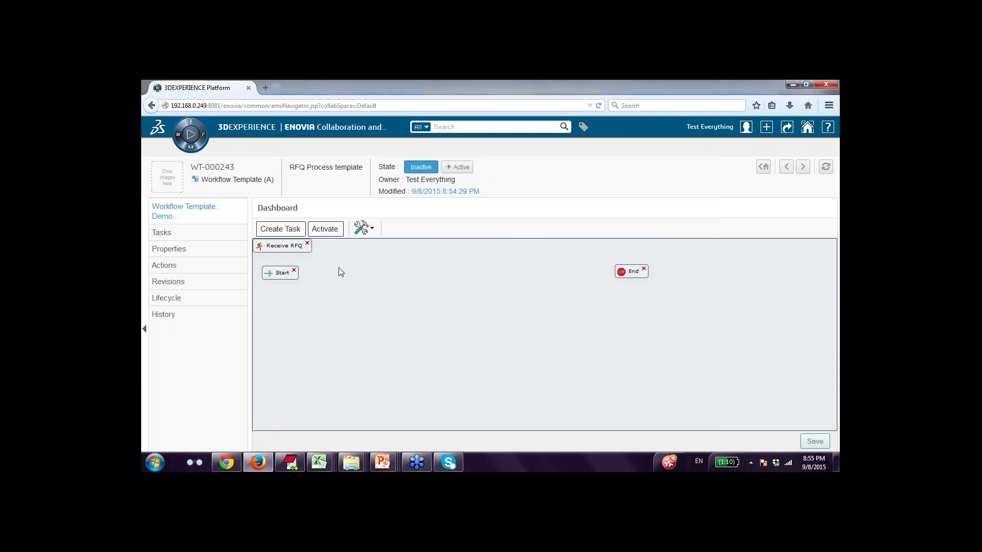
Place Receive RFQ beside Start and connect Start to it, checking the RFQ process slide.
left_click_drag(288, 246, 364, 271)
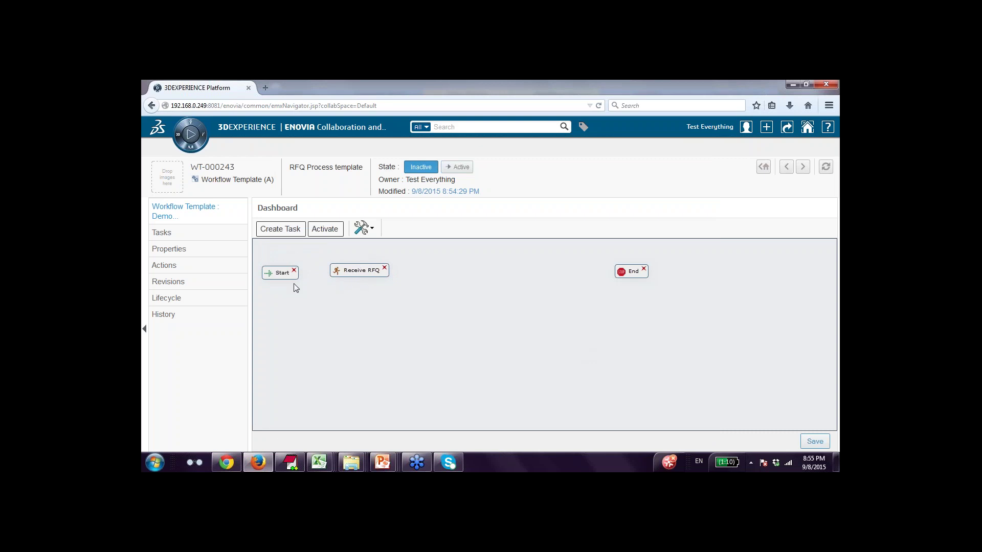
left_click_drag(271, 277, 346, 273)
mouse_move(380, 462)
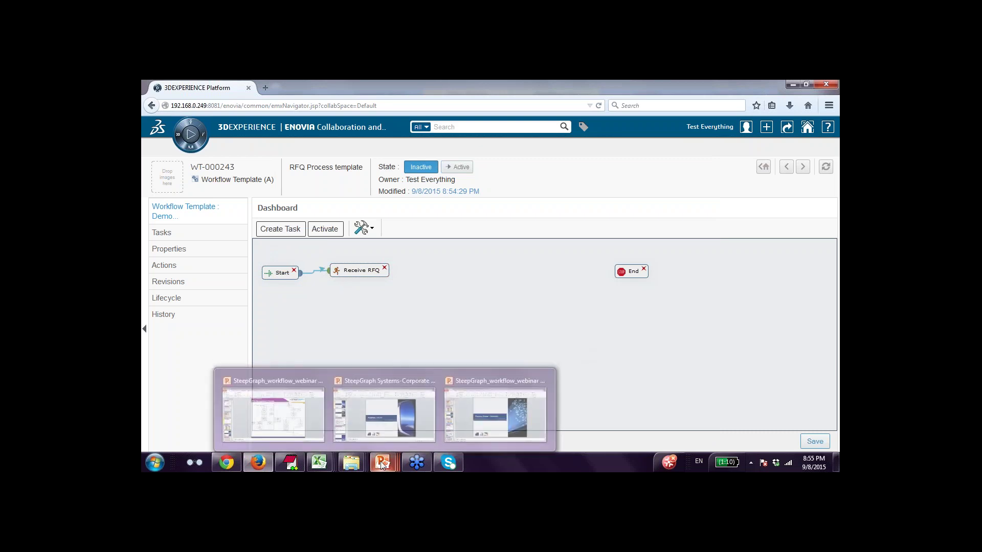
left_click(304, 416)
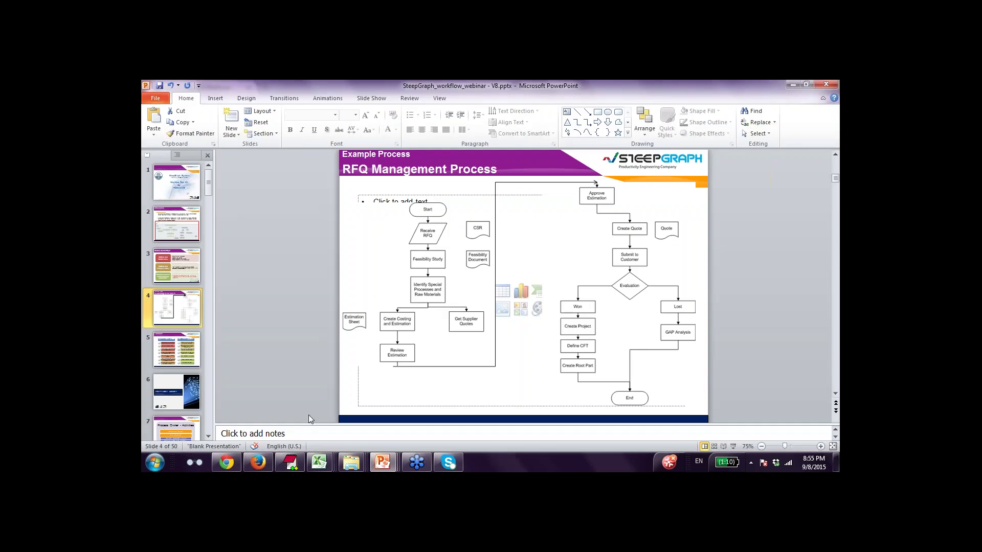
left_click(793, 84)
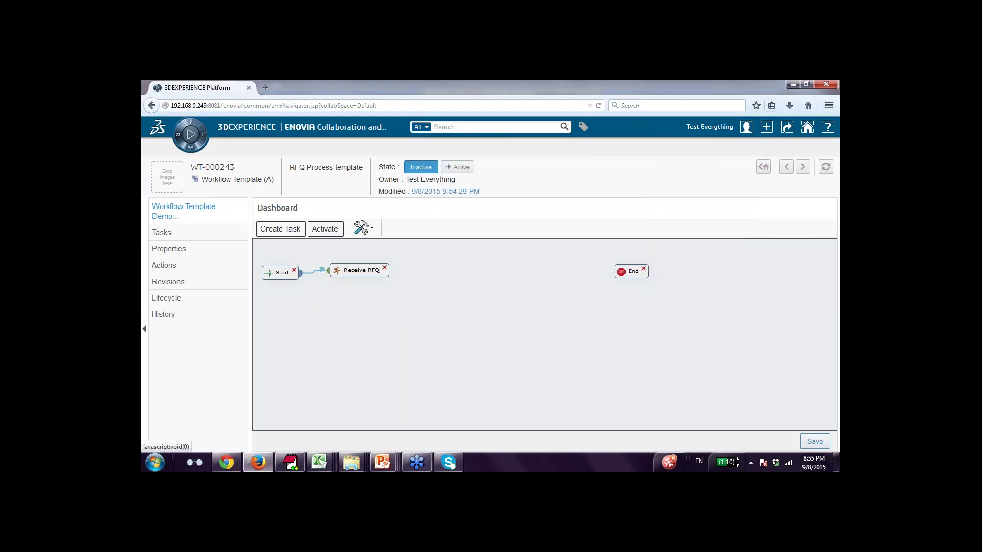
left_click(290, 233)
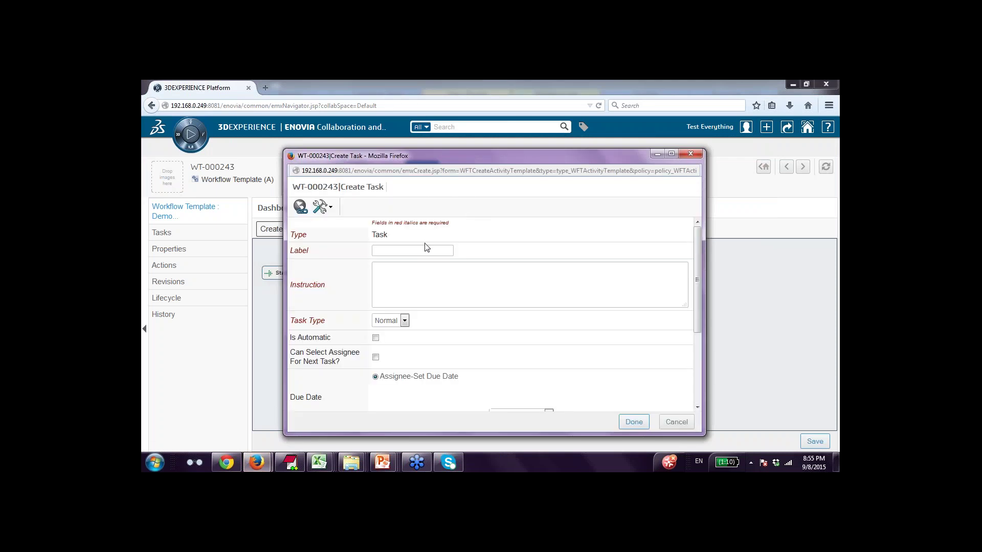
Create a task with label and instruction both 'Feasibility Study'.
left_click(427, 250)
type("Feasibility Study")
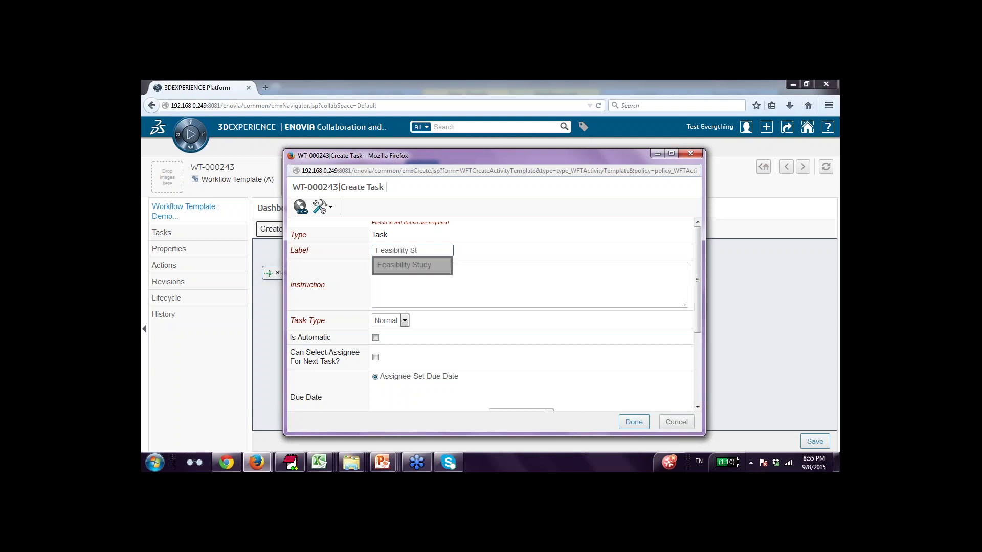
left_click(376, 267)
type("F")
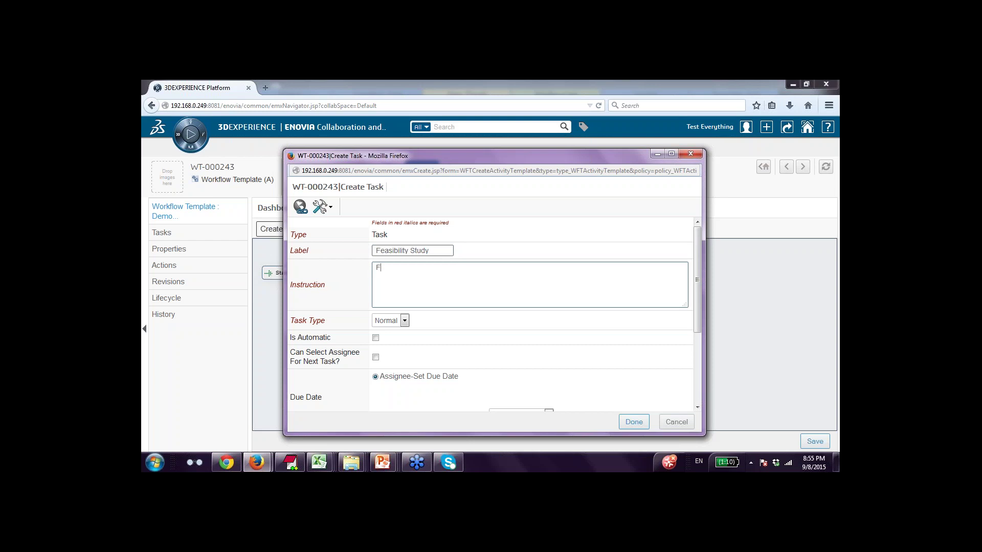
type("easibility Study")
scroll(548, 299, "down", 2)
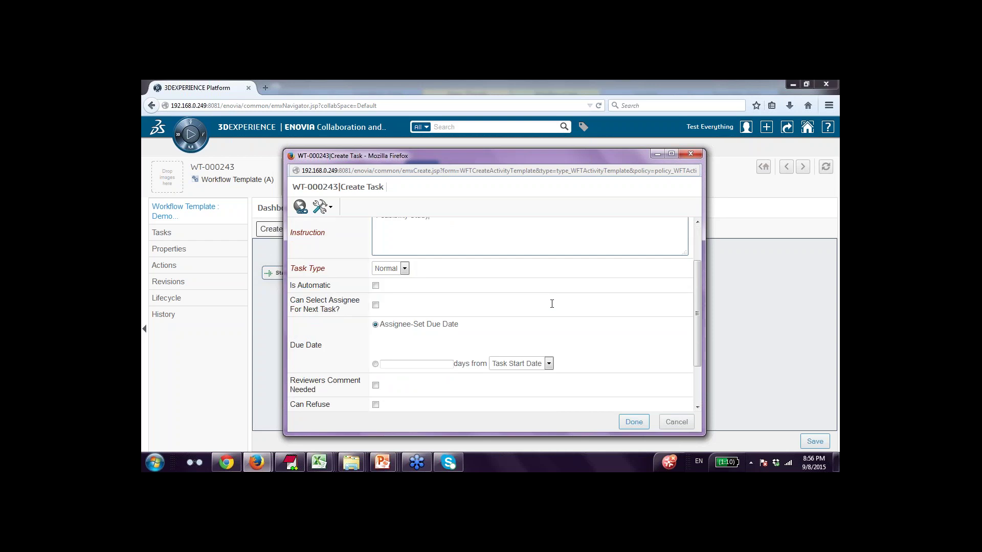
left_click(633, 423)
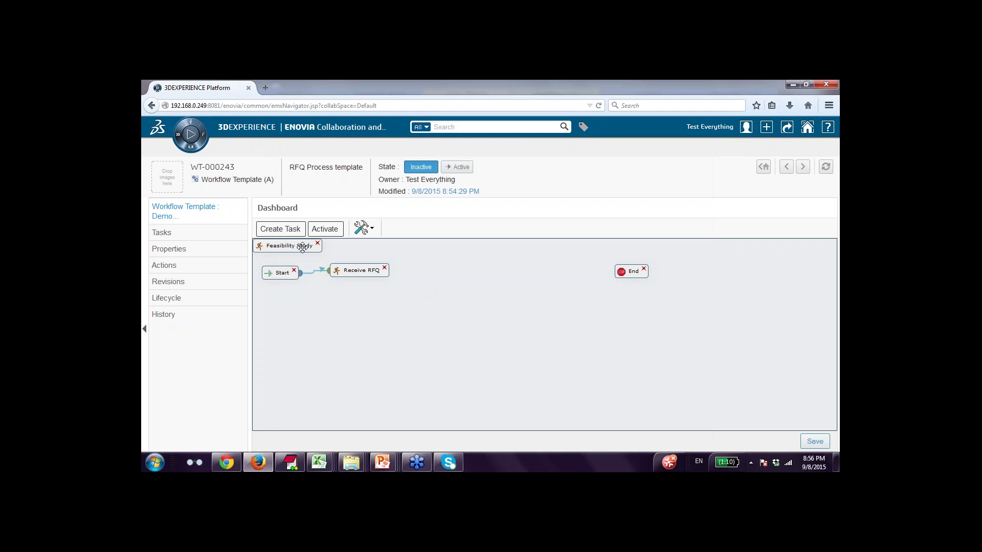
Connect Receive RFQ → Feasibility Study → End, tidy the node layout, and save the template.
left_click_drag(303, 245, 492, 269)
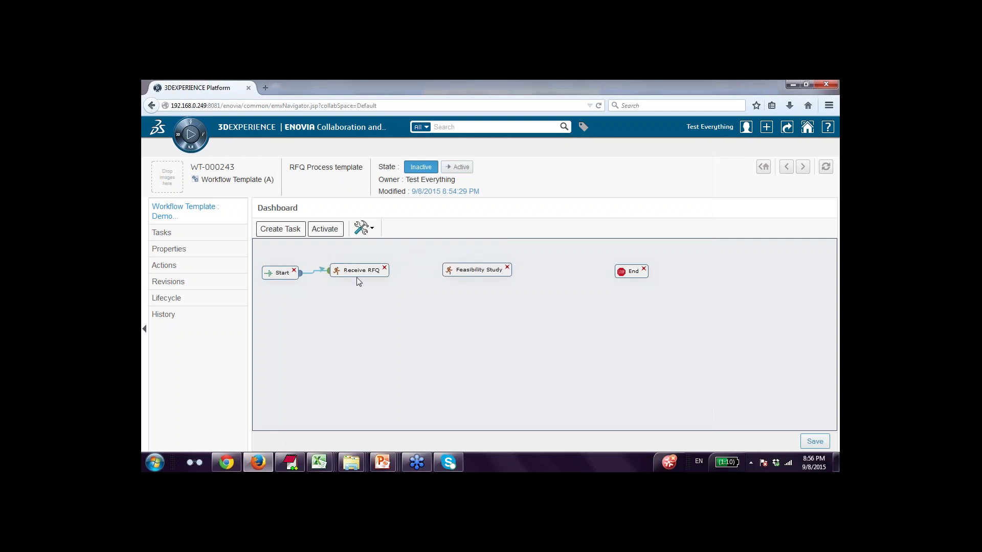
left_click_drag(361, 270, 370, 270)
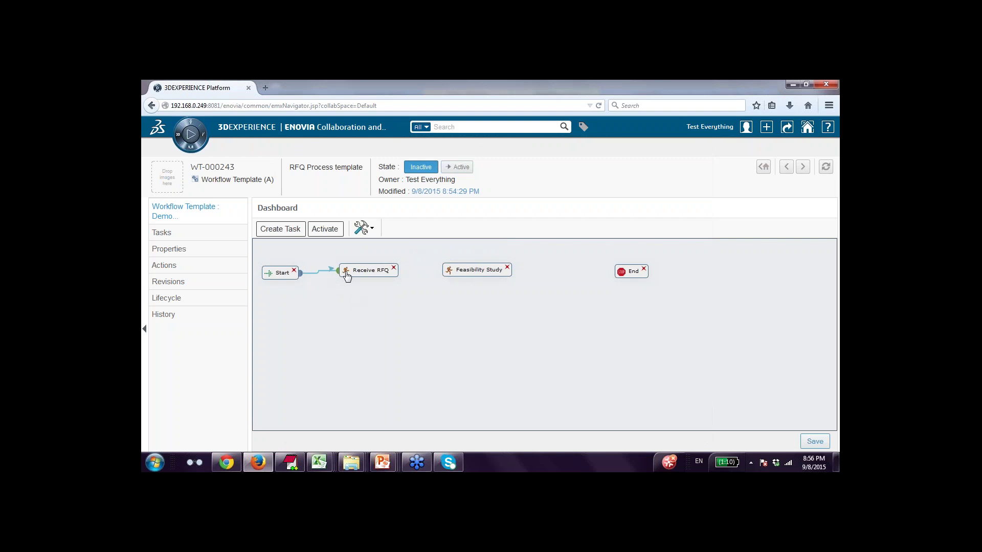
left_click_drag(347, 276, 457, 271)
left_click_drag(474, 268, 614, 275)
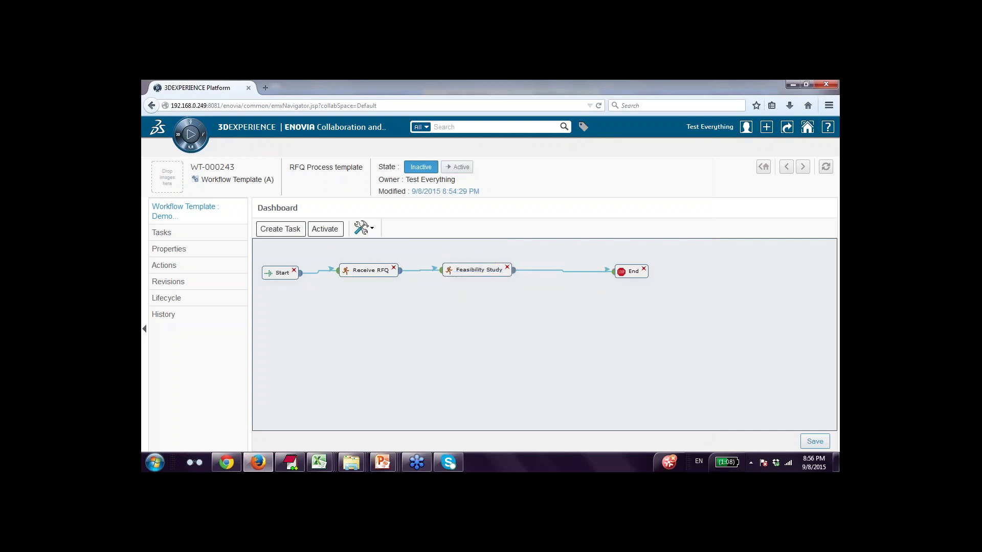
left_click_drag(372, 271, 366, 315)
left_click_drag(489, 270, 515, 272)
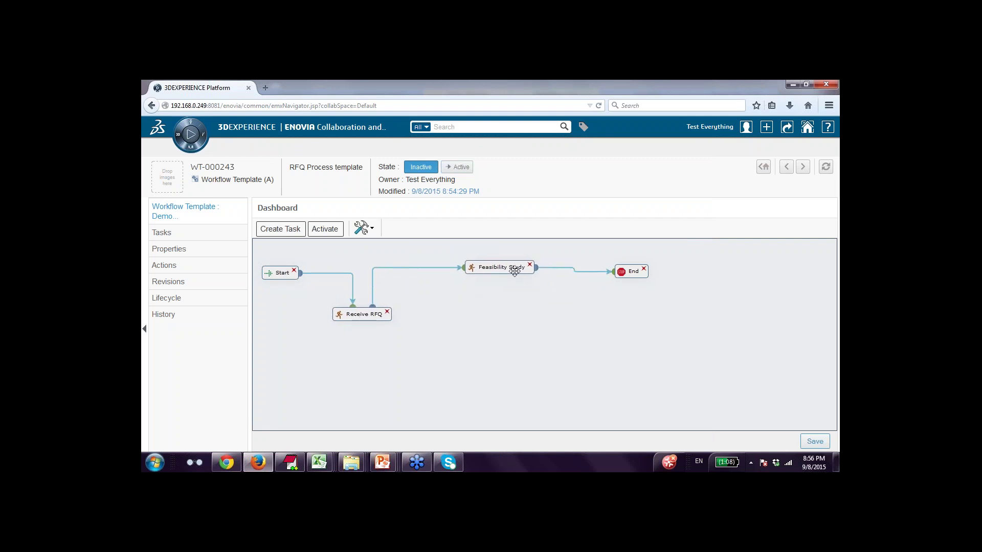
left_click_drag(633, 272, 626, 306)
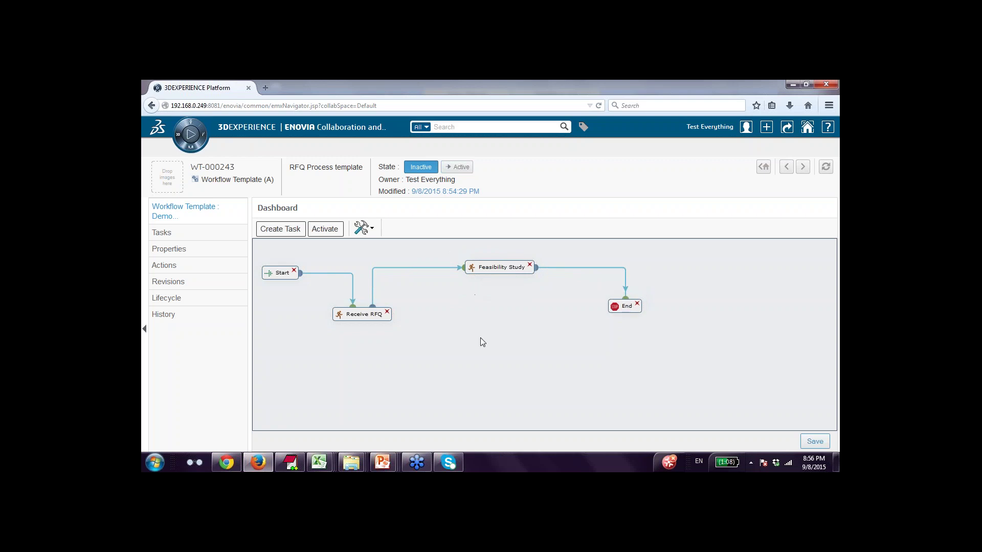
left_click(812, 442)
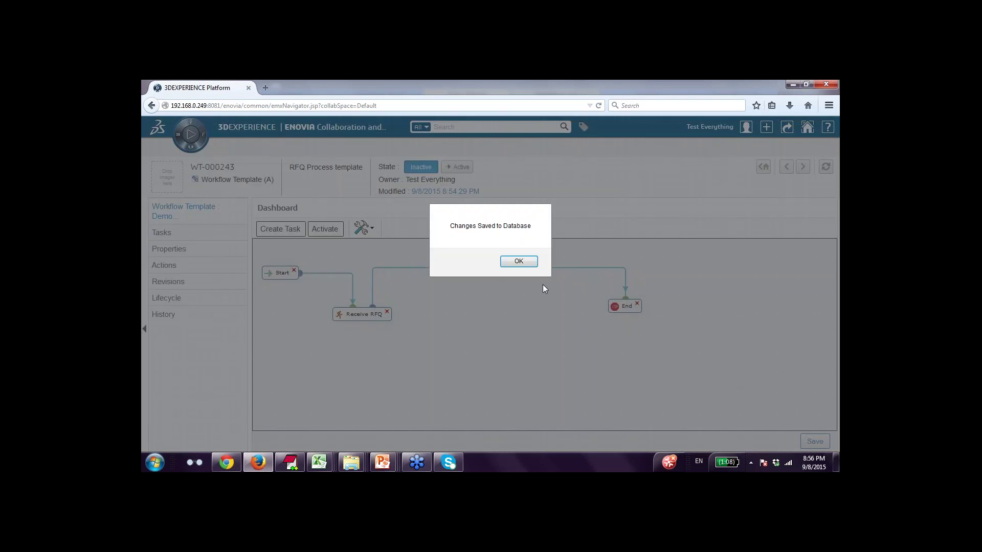
left_click(519, 261)
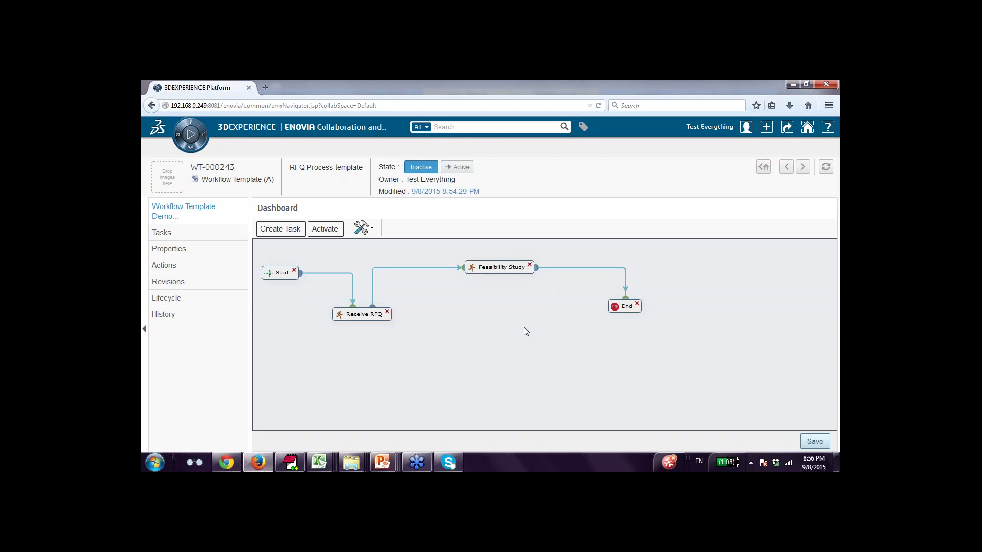
Give Receive RFQ the Key Account Manager assignee role via a 'Ke' search, then view its checklist.
double_click(359, 315)
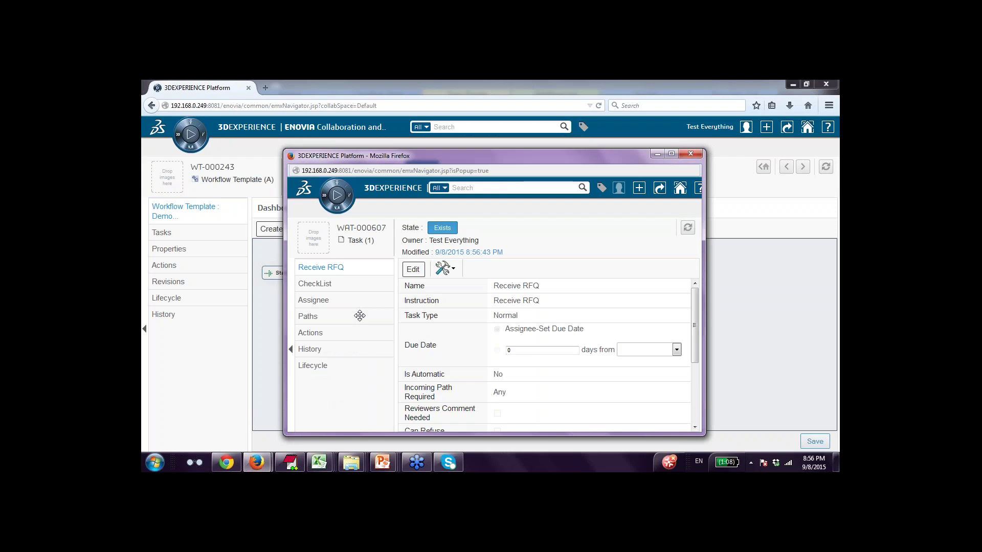
left_click(672, 153)
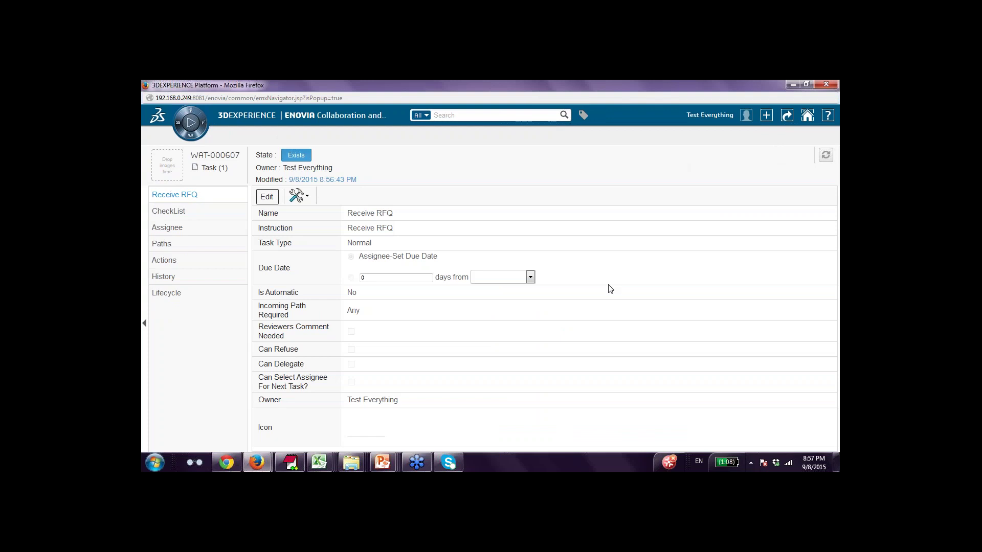
left_click(180, 229)
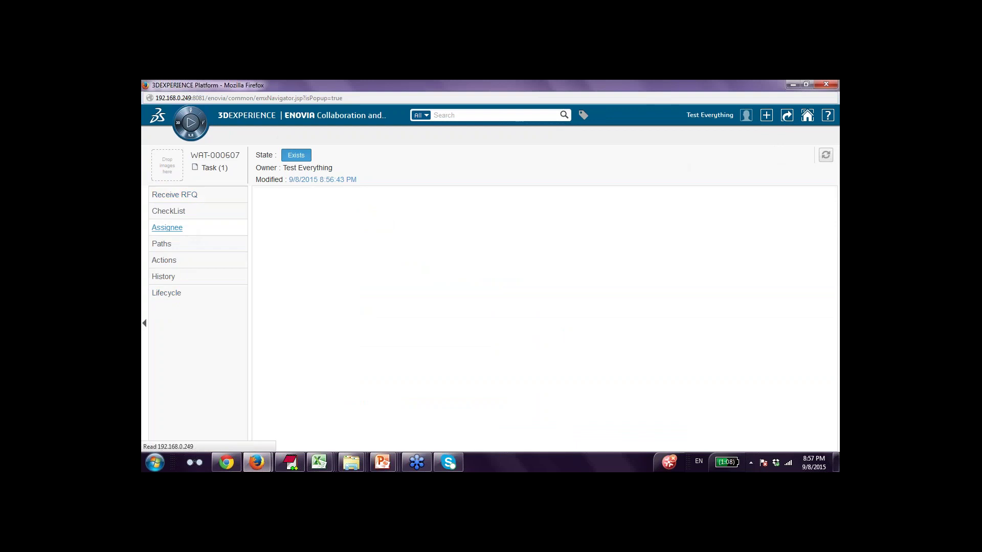
left_click(273, 198)
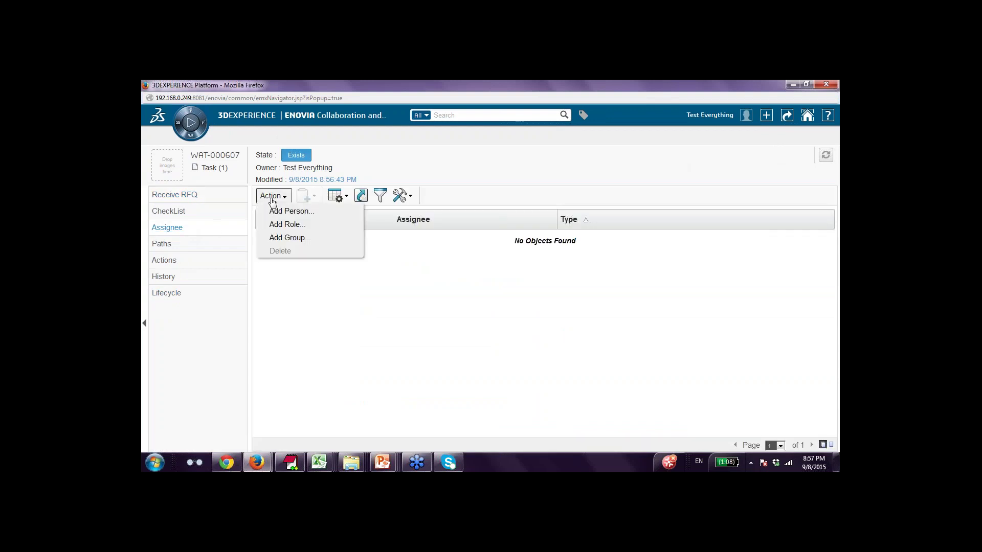
left_click(276, 224)
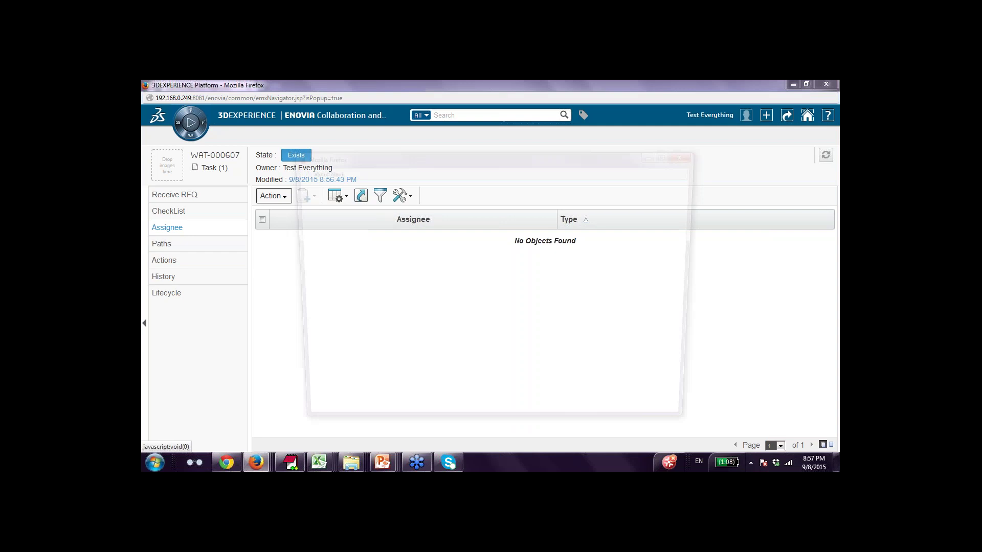
left_click(379, 253)
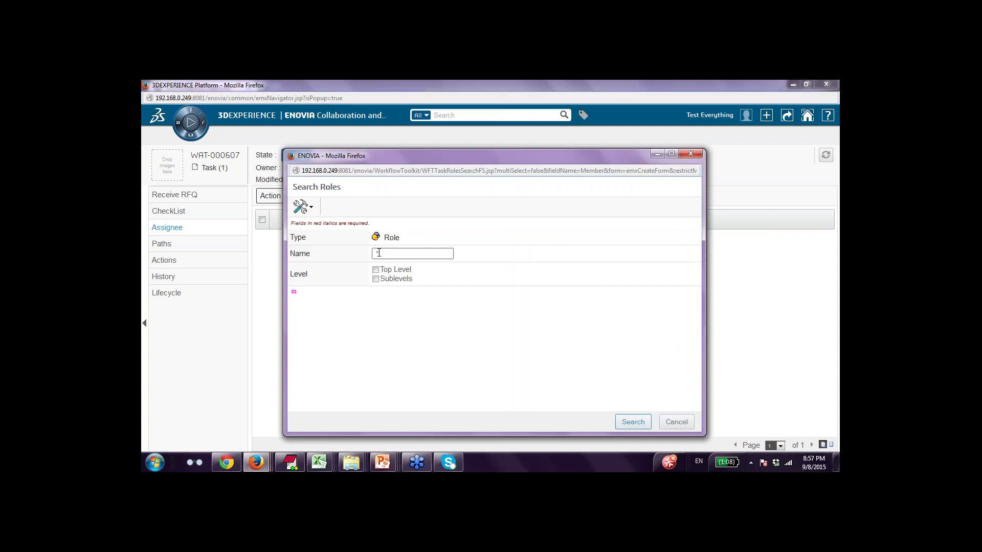
type("Key*")
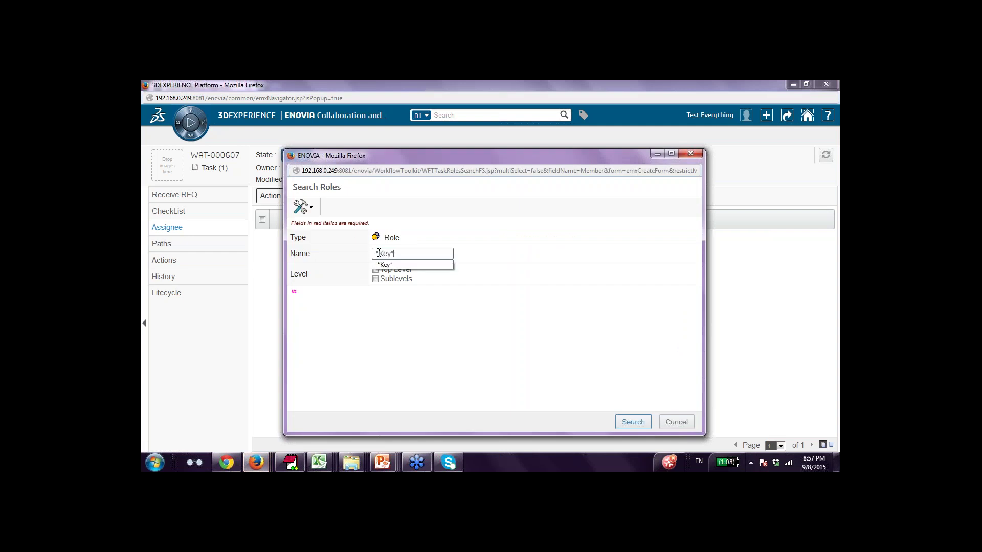
left_click(633, 422)
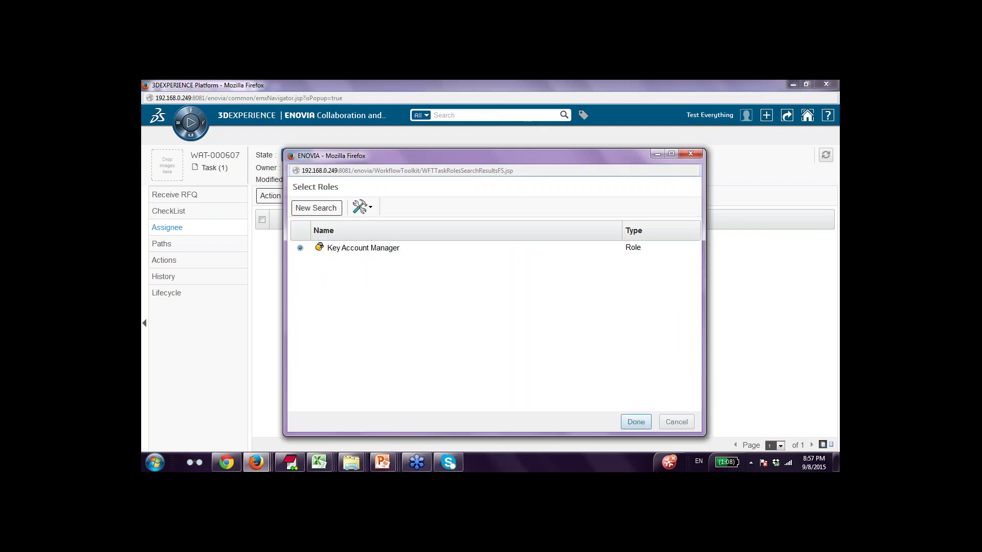
left_click(636, 422)
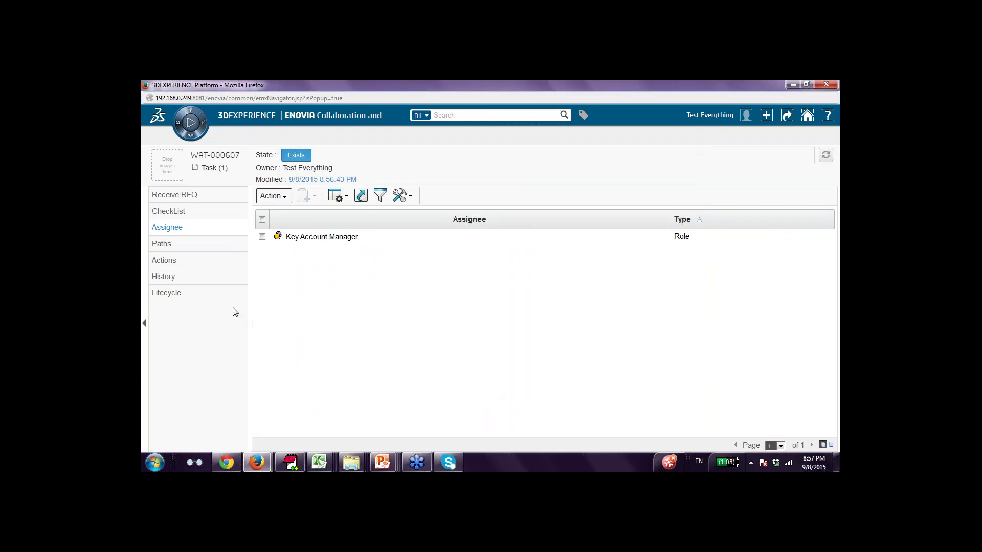
left_click(169, 211)
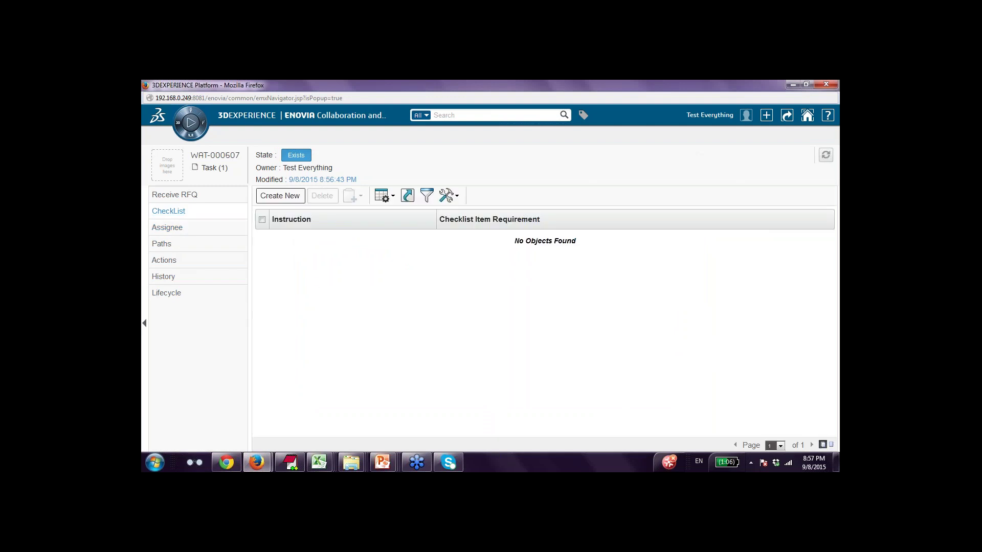
Add the Mandatory checklist item 'Get Customer Specific Requirements' and keep the task window maximised.
left_click(276, 196)
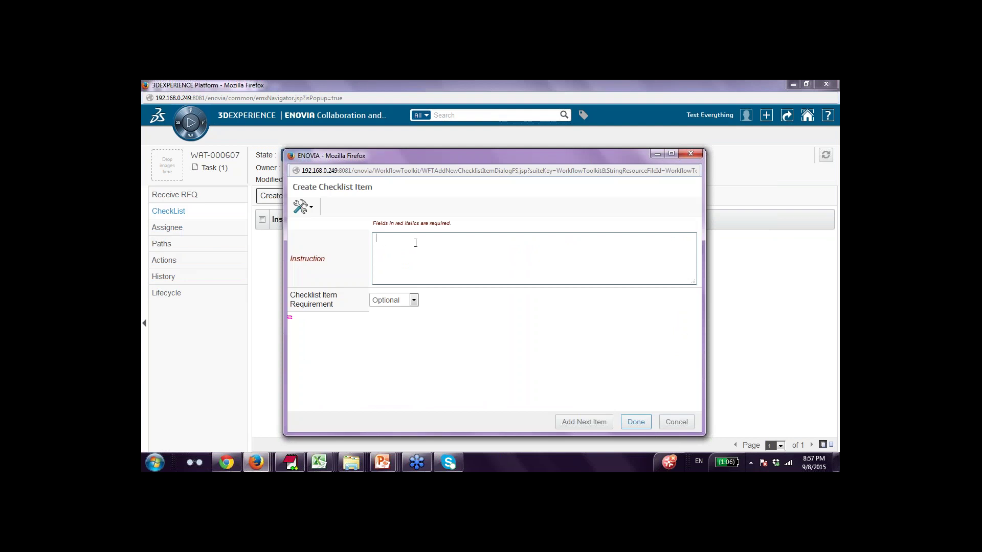
type("Get Customer Specific Requireme")
key("BackSpace")
key("BackSpace")
type("ments")
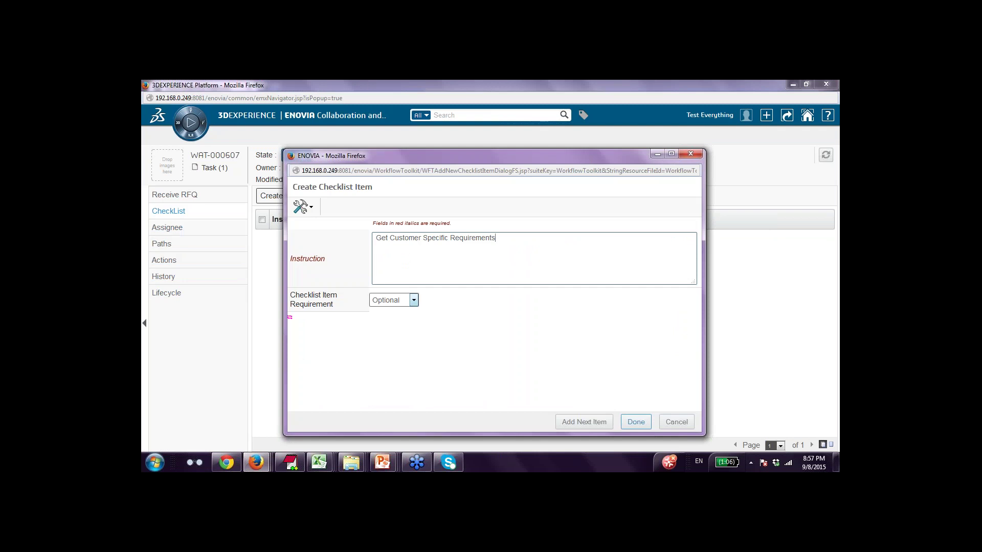
left_click(414, 301)
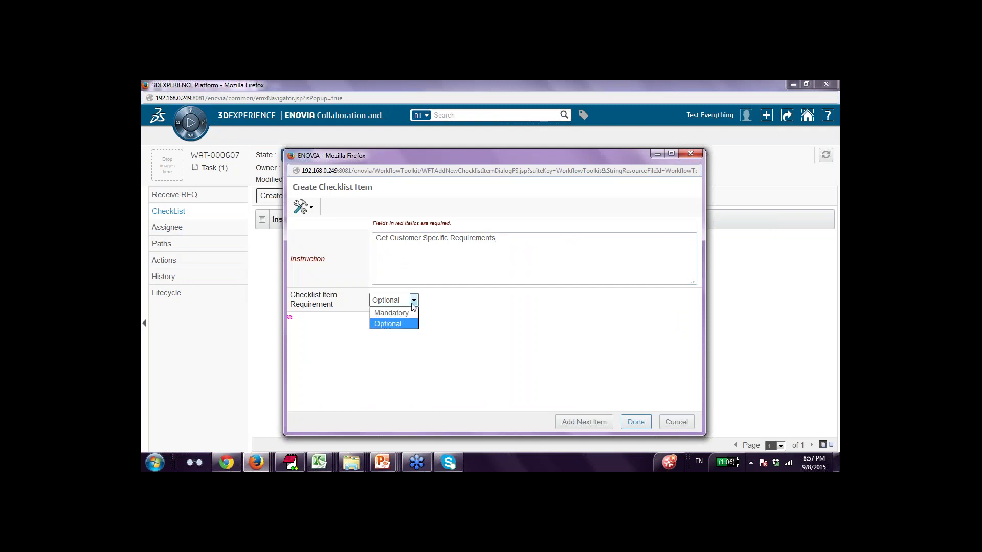
left_click(409, 314)
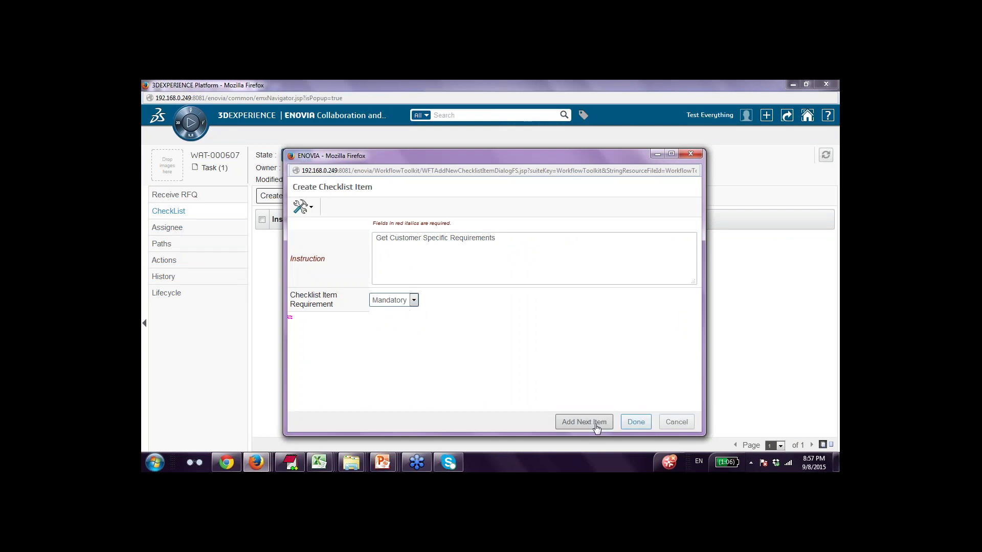
left_click(635, 423)
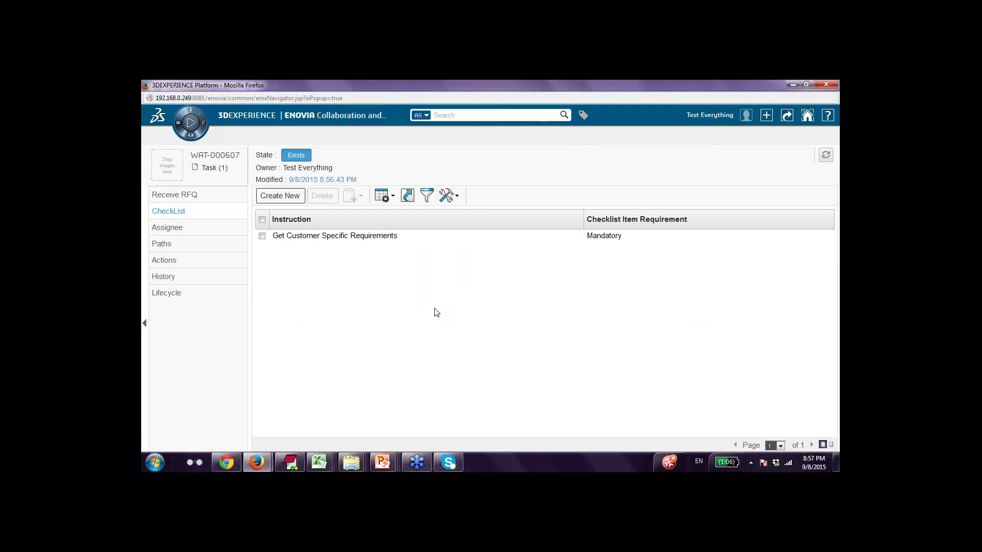
double_click(500, 85)
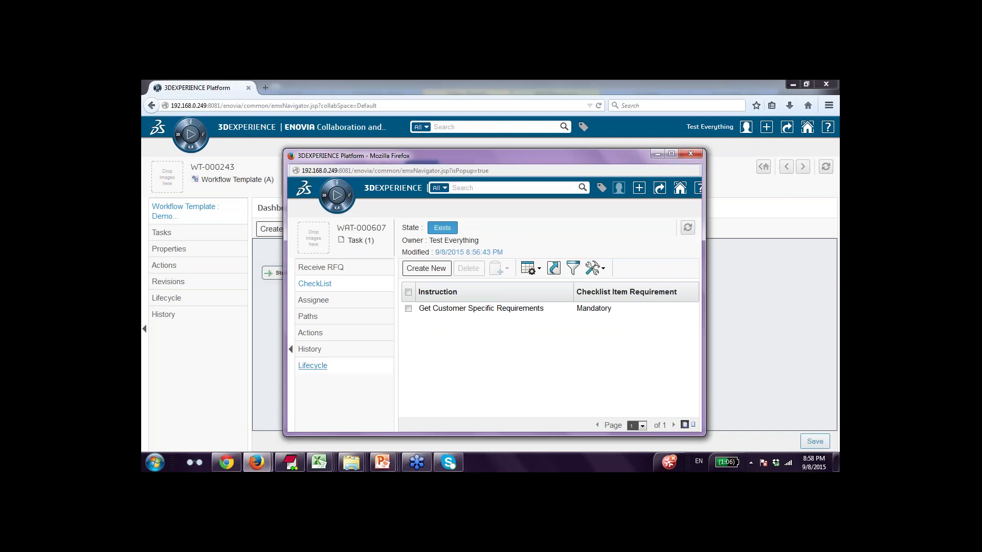
left_click(672, 154)
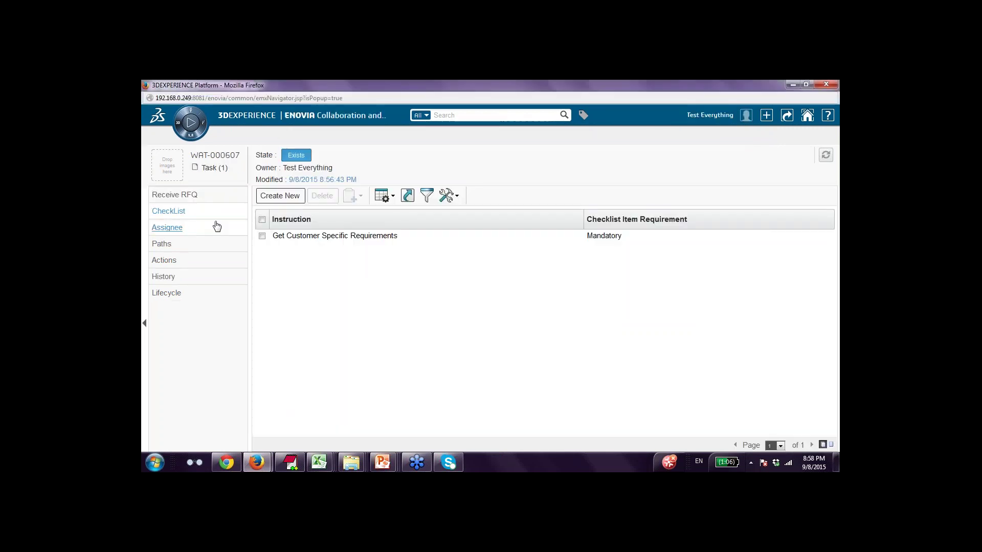
Add a new action method on the Receive RFQ task, triggered On Complete, running Notify Leader.
left_click(160, 262)
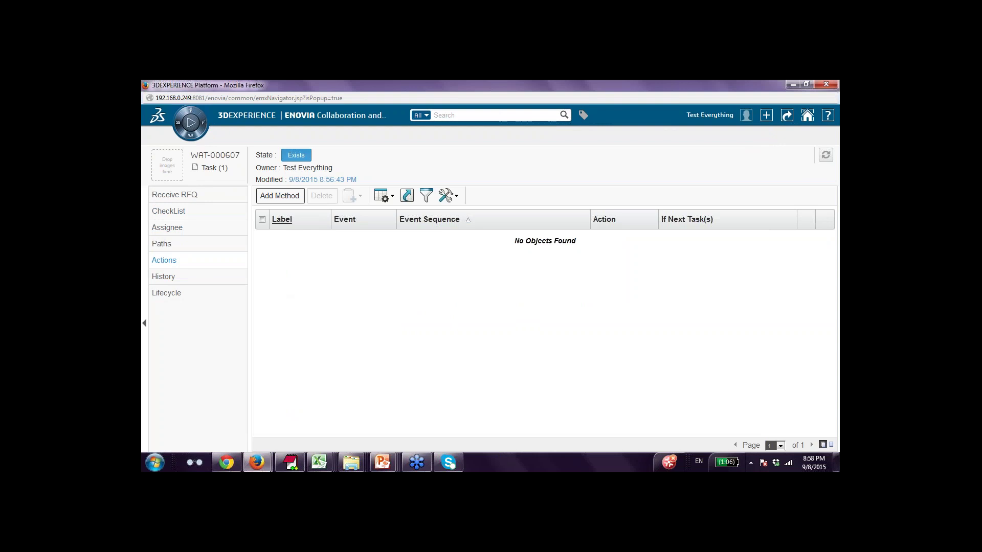
left_click(281, 197)
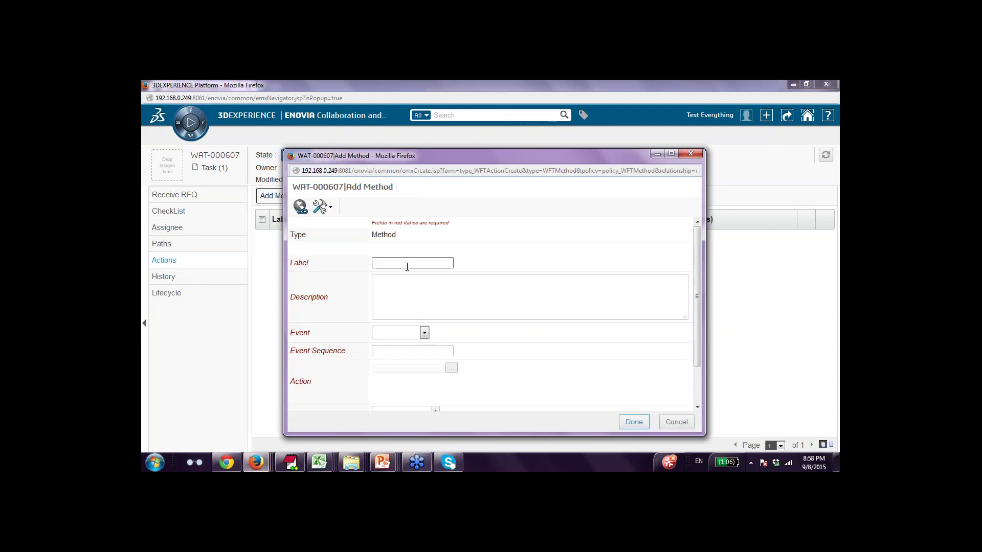
left_click(424, 333)
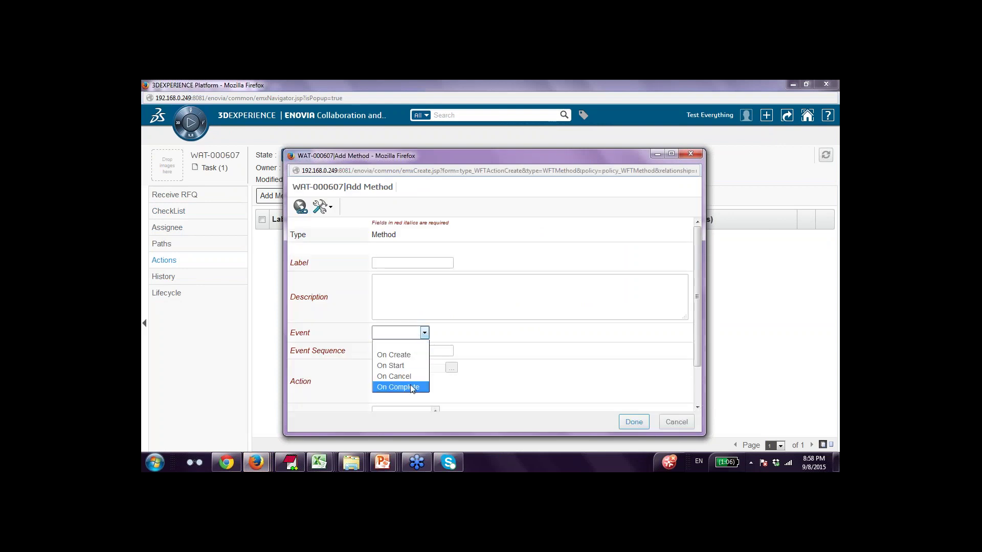
left_click(412, 387)
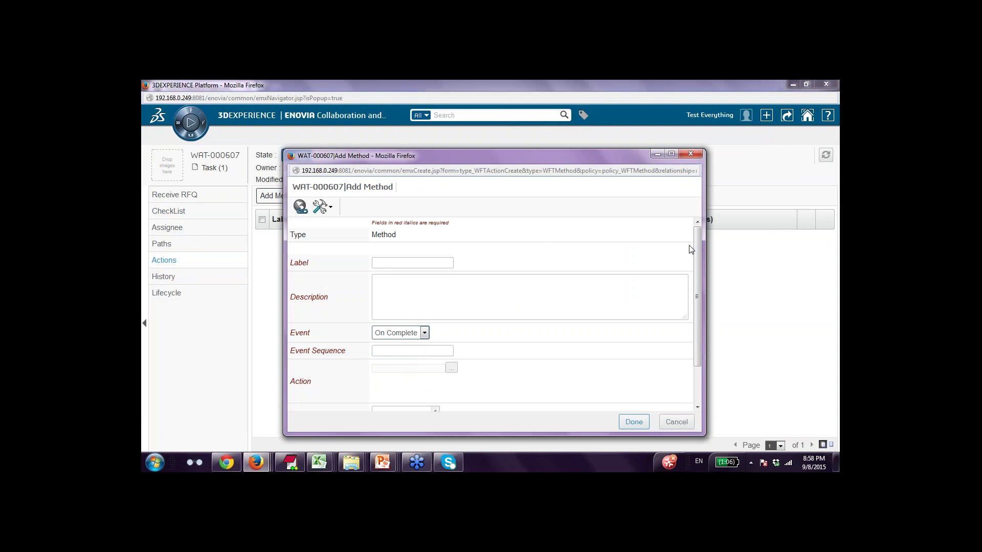
left_click_drag(697, 249, 699, 281)
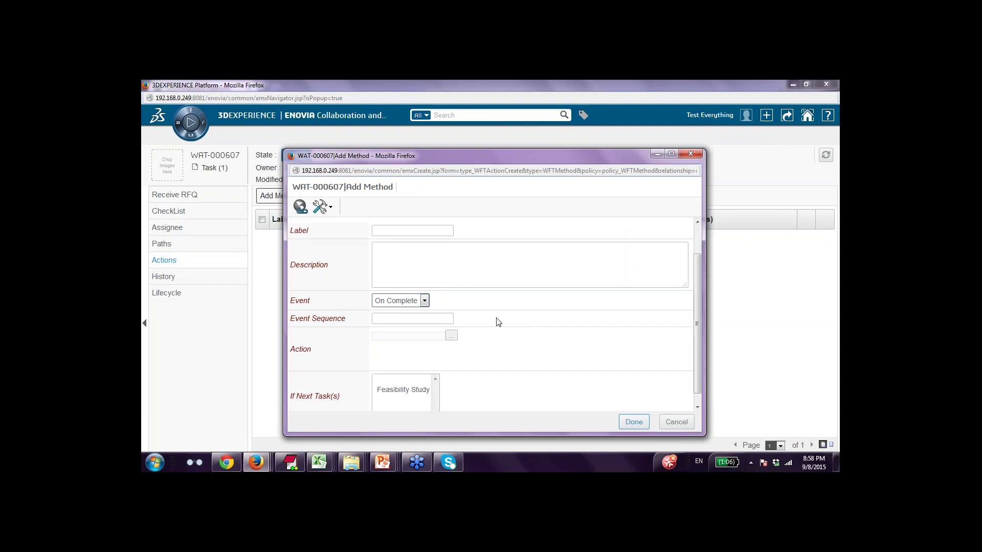
left_click(451, 336)
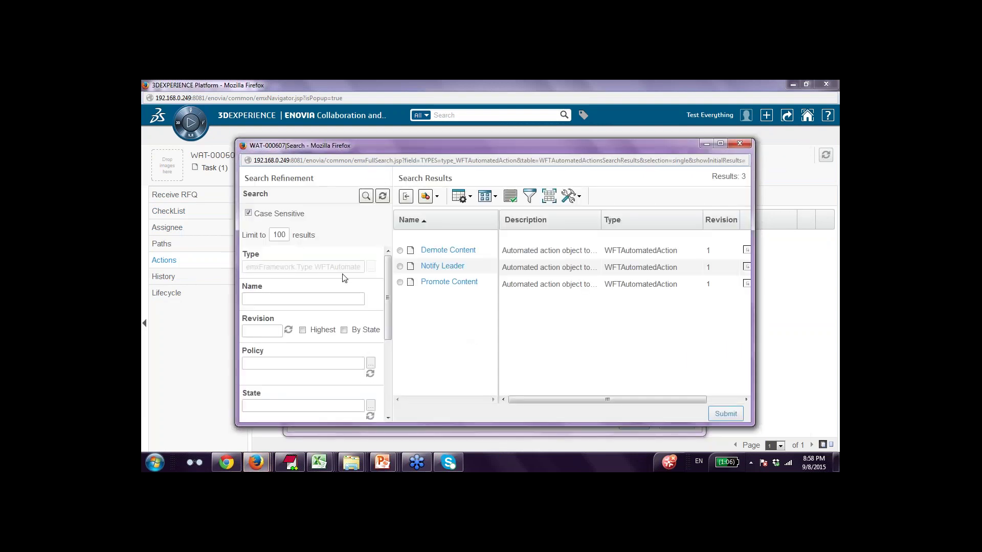
left_click(400, 256)
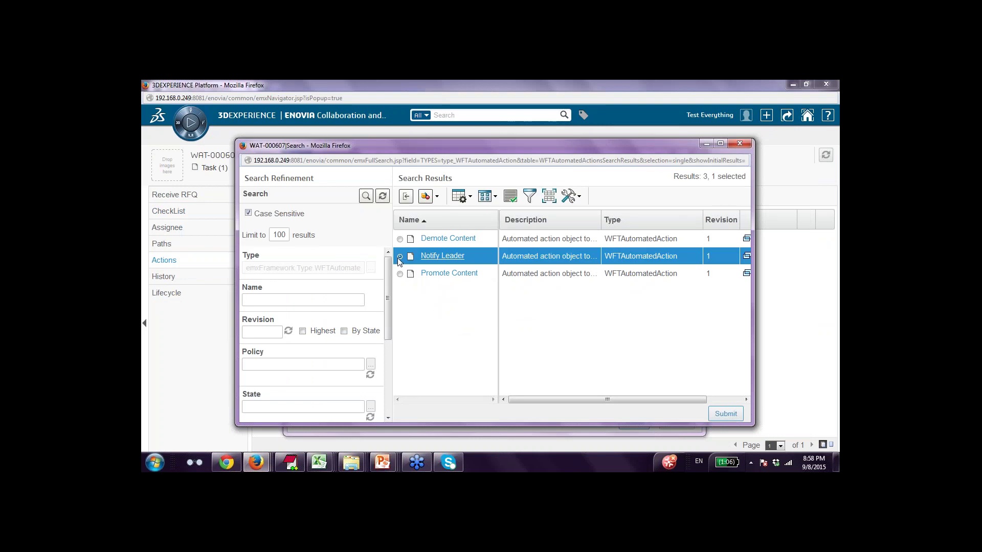
left_click(723, 413)
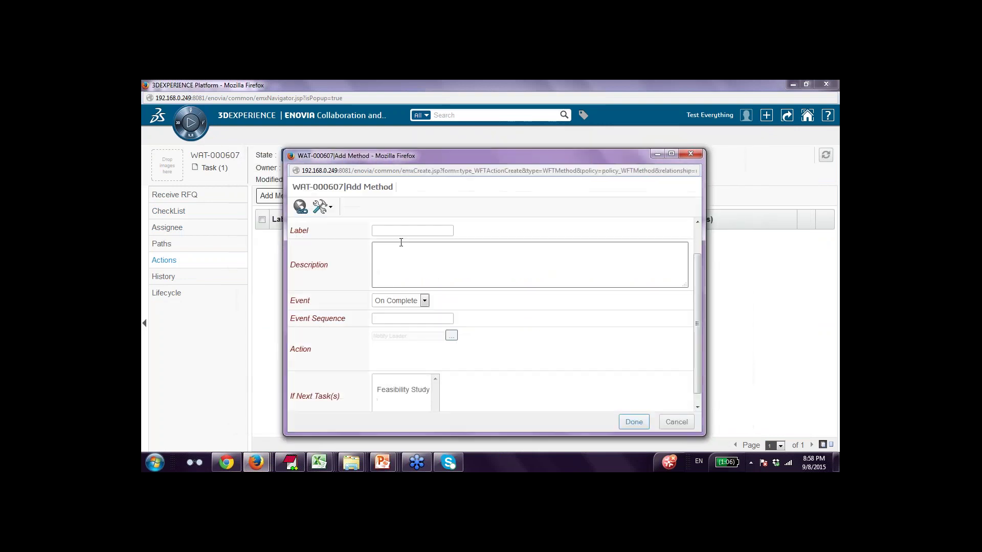
Label and describe it 'Feasibility Study Notification', with sequence 1 and next task Feasibility Study, then save.
left_click(398, 230)
type("Sen")
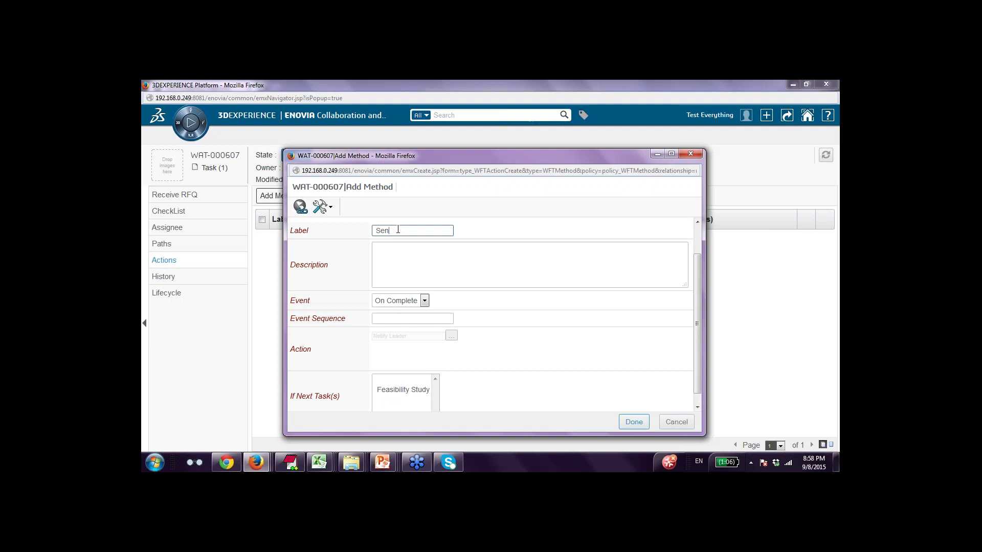
key("BackSpace")
type("Fea")
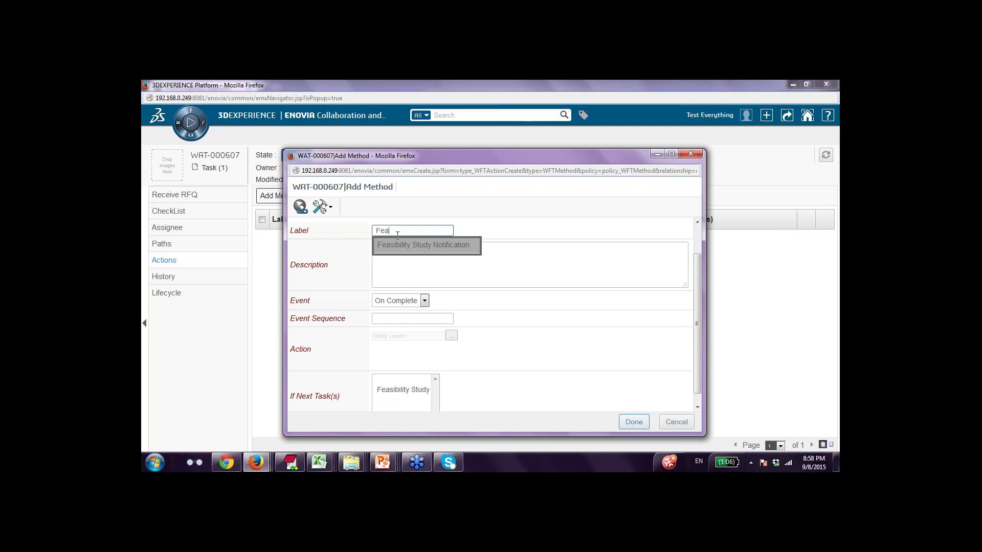
left_click(404, 245)
key("ctrl+a")
key("ctrl+c")
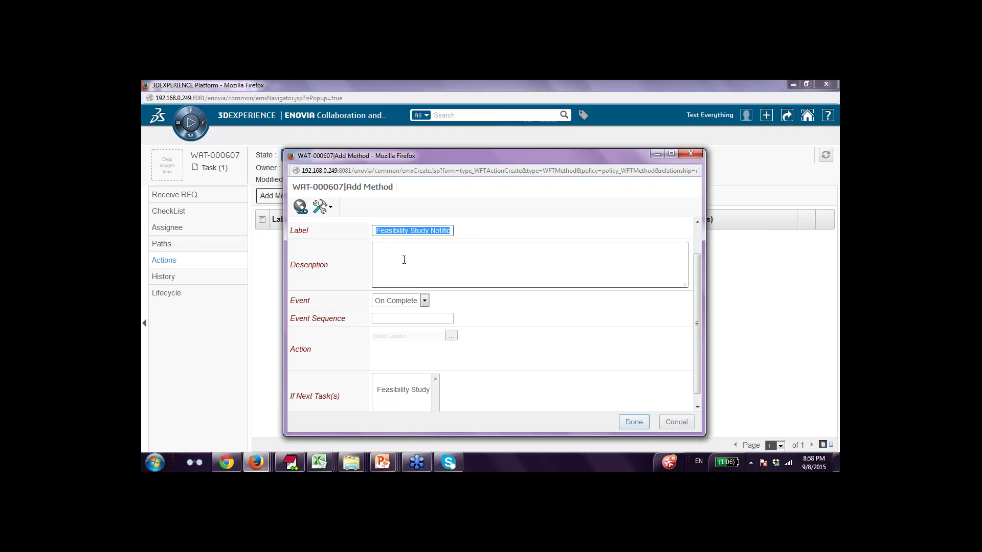
left_click(404, 260)
key("ctrl+v")
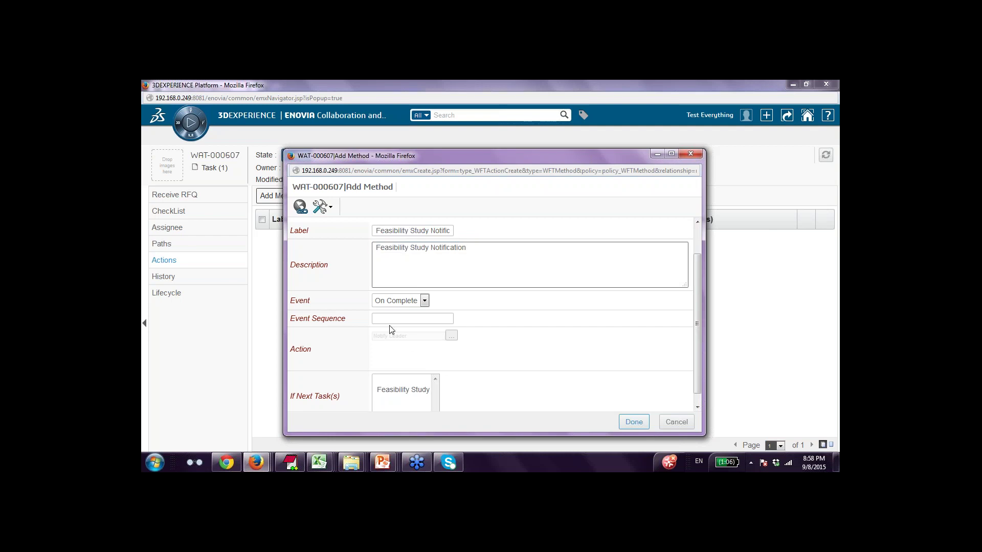
left_click(391, 319)
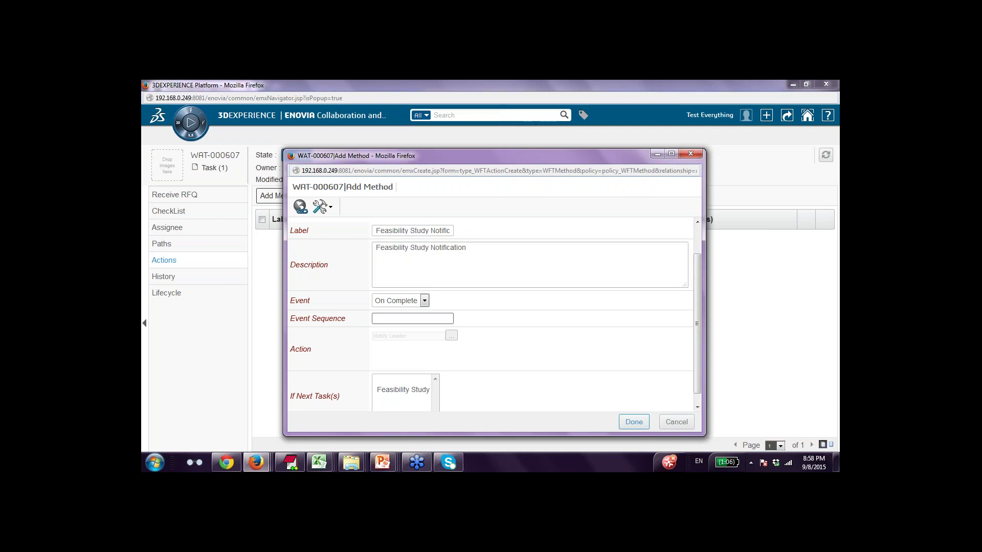
type("1")
left_click(394, 390)
scroll(562, 360, "down", 1)
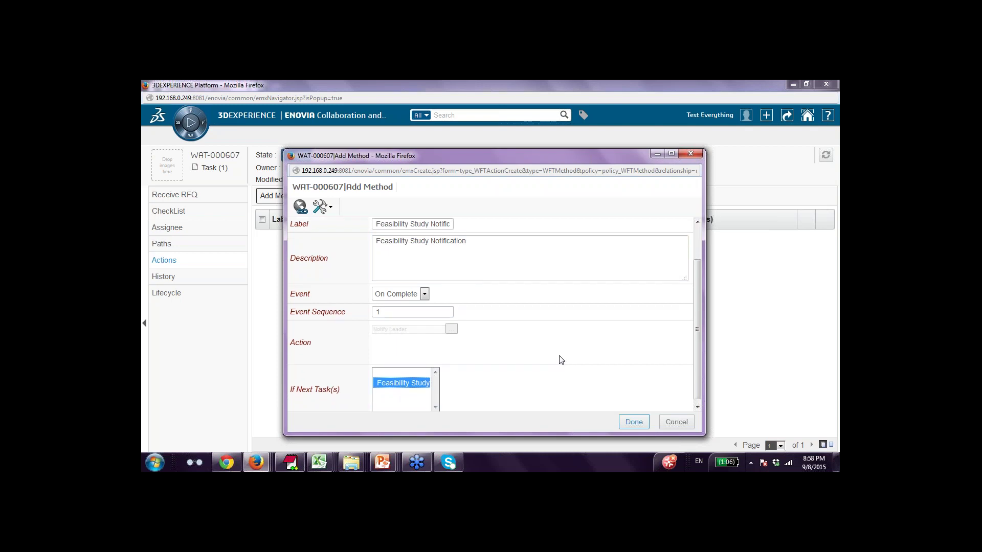
left_click(634, 423)
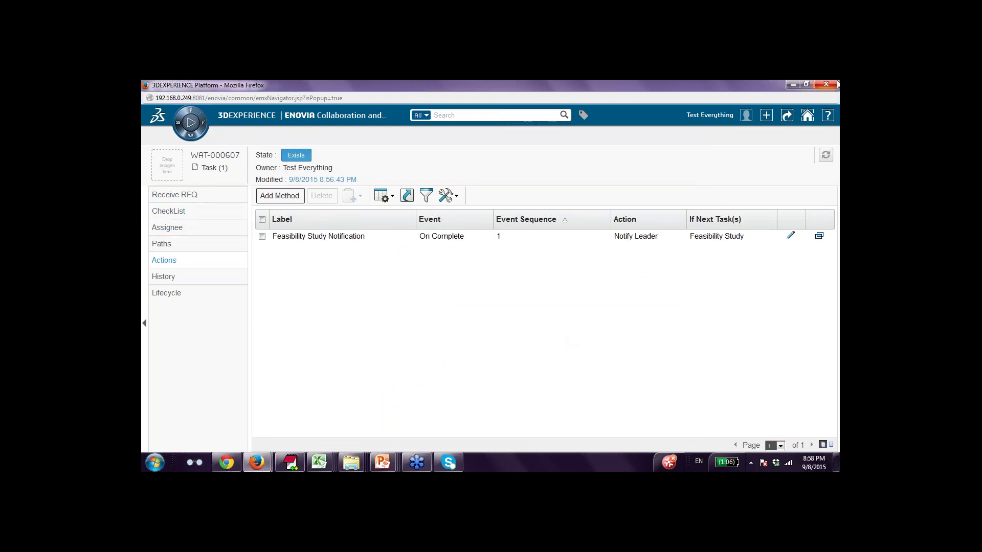
Close the Receive RFQ task and open the Feasibility Study task's details (WAT-000608).
left_click(826, 83)
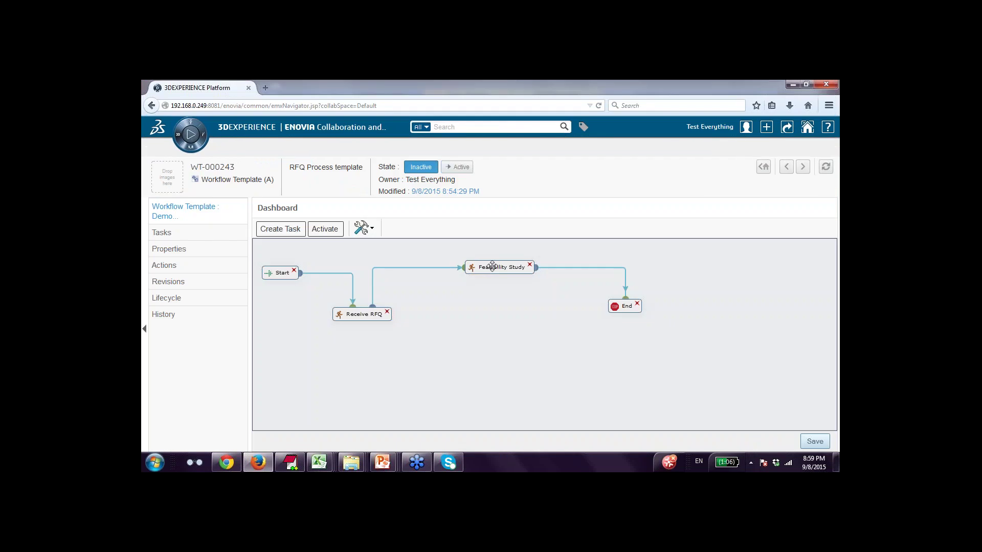
double_click(512, 267)
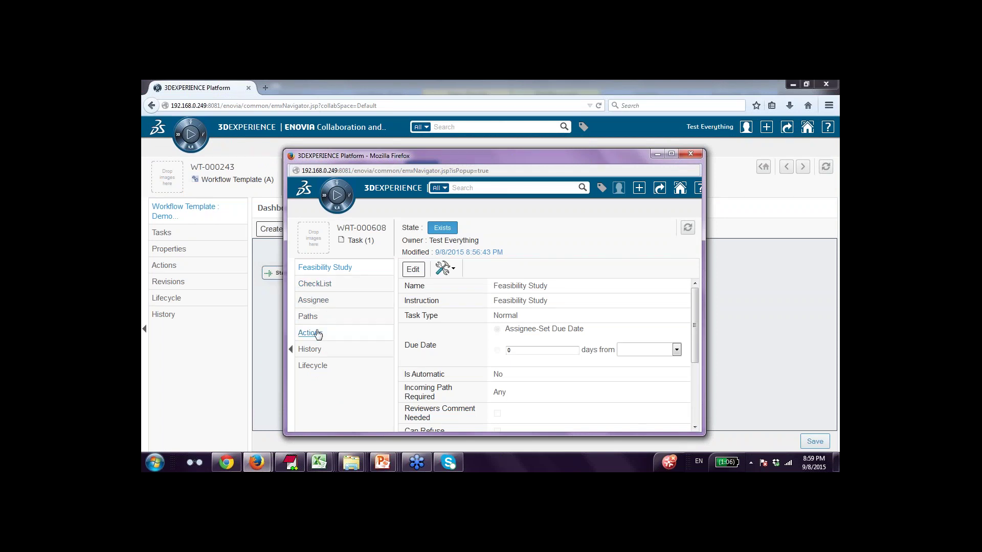
Close the Feasibility Study task window to return to the four-node WT-000243 workflow diagram.
left_click(691, 154)
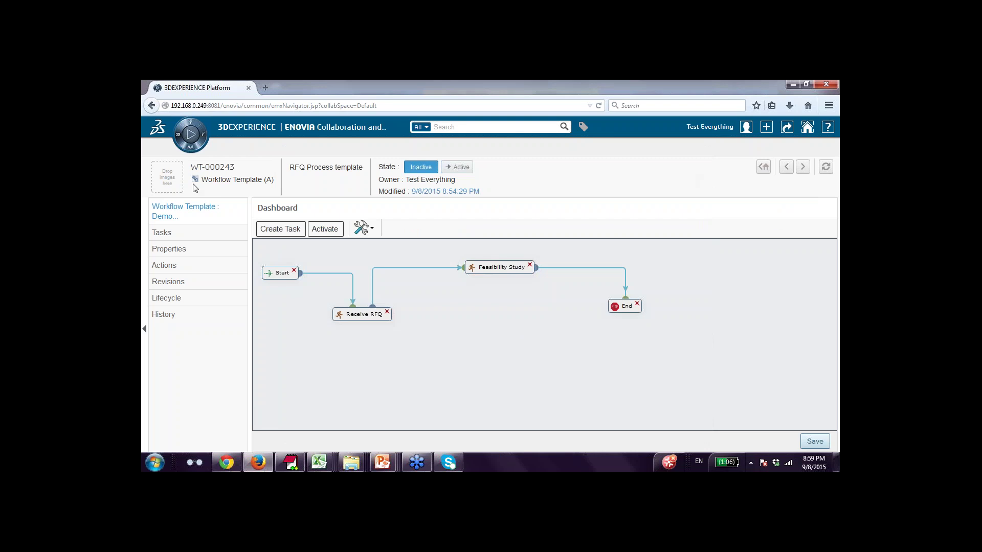
Relaunch Collaboration & Approvals from Favorite Apps and show the Smart Workflow > Workflow Templates list.
left_click(189, 135)
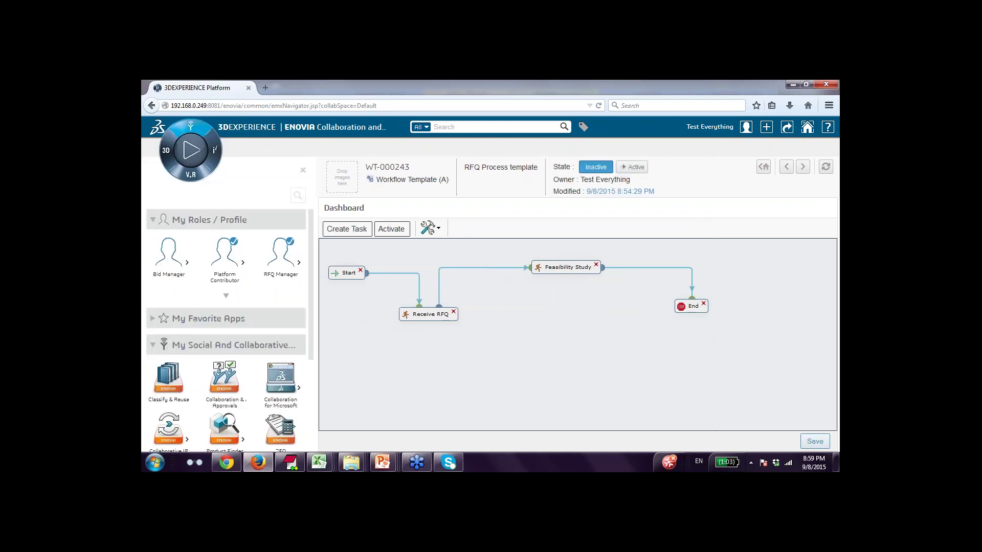
scroll(240, 336, "down", 2)
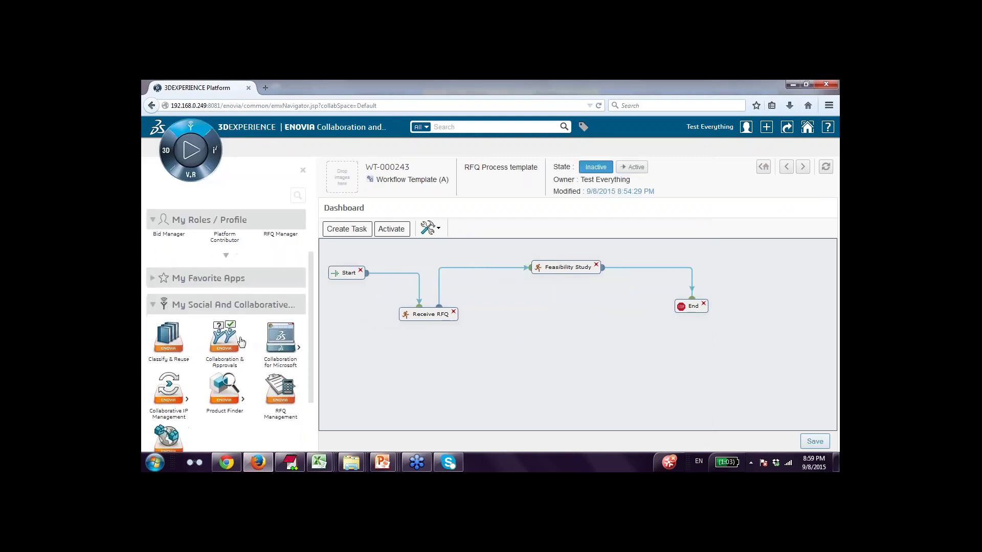
scroll(238, 339, "up", 2)
left_click(225, 319)
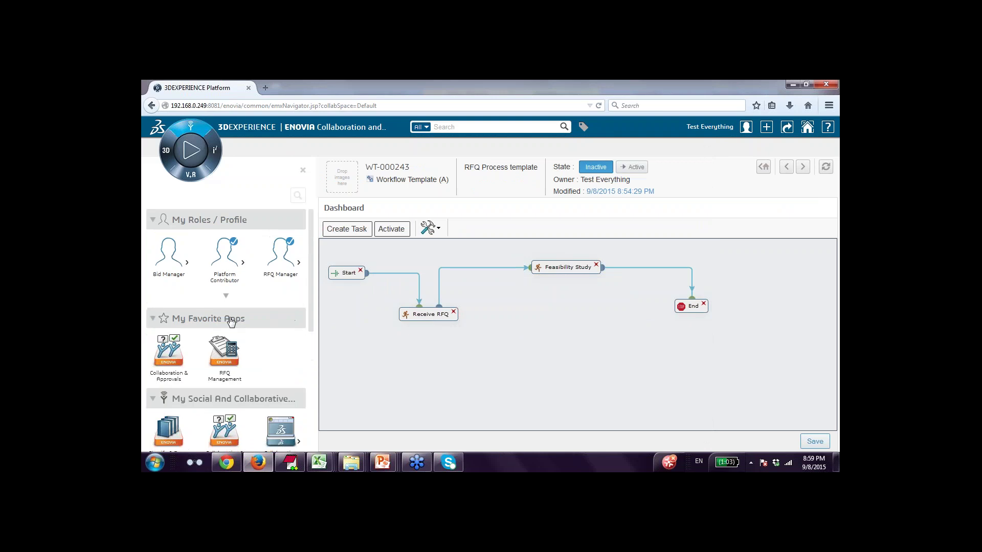
left_click(170, 364)
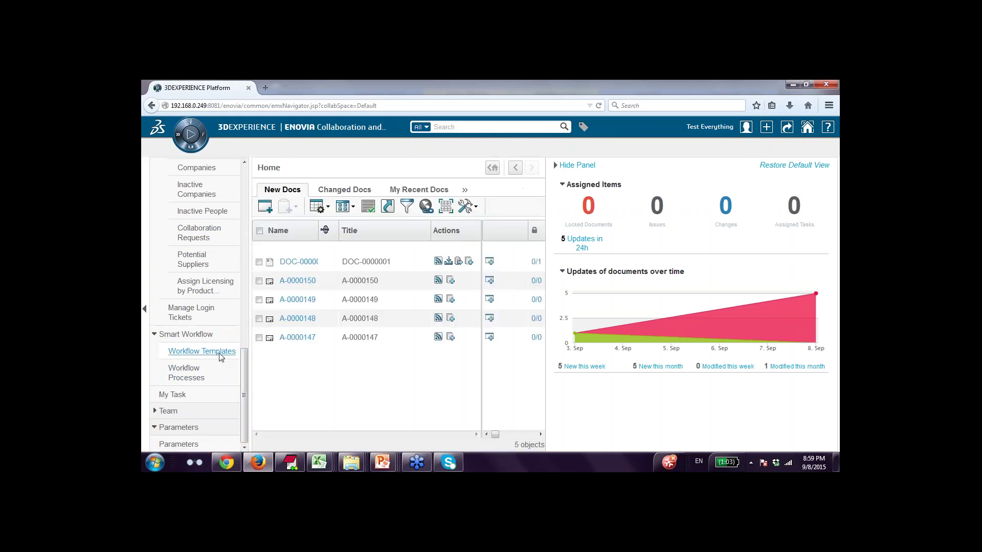
left_click(221, 354)
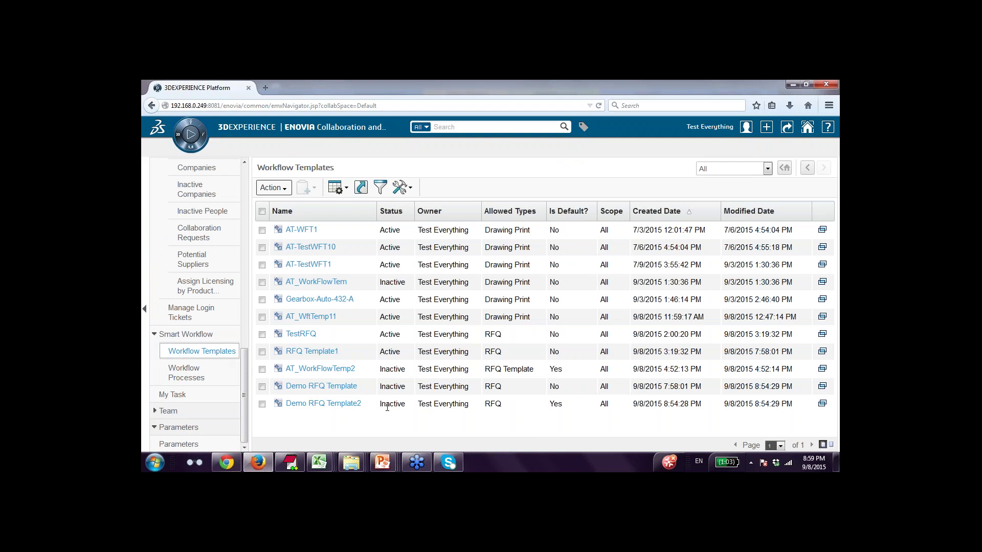
Open the RFQ Template1 workflow, then bring up the webinar's RFQ Management Process slide in PowerPoint.
left_click(325, 353)
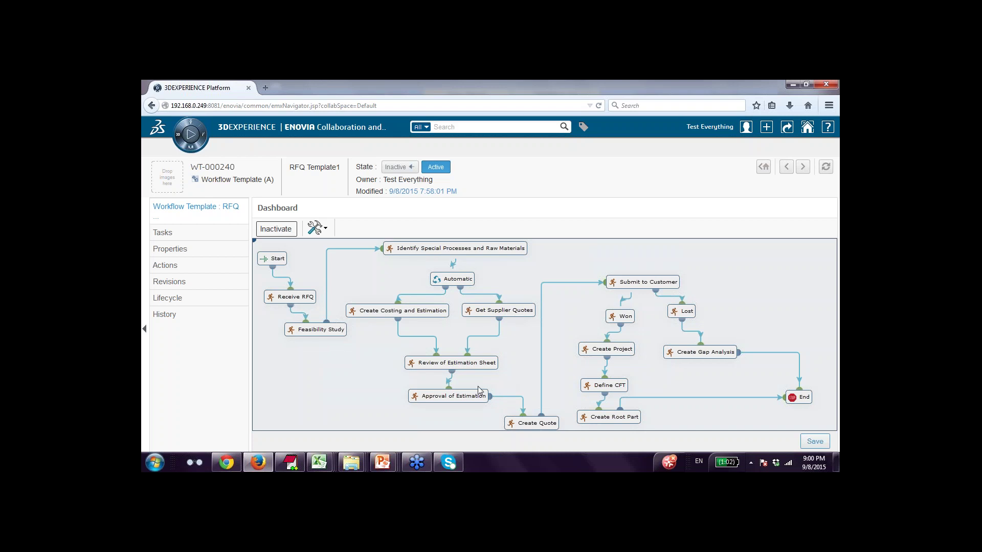
mouse_move(392, 462)
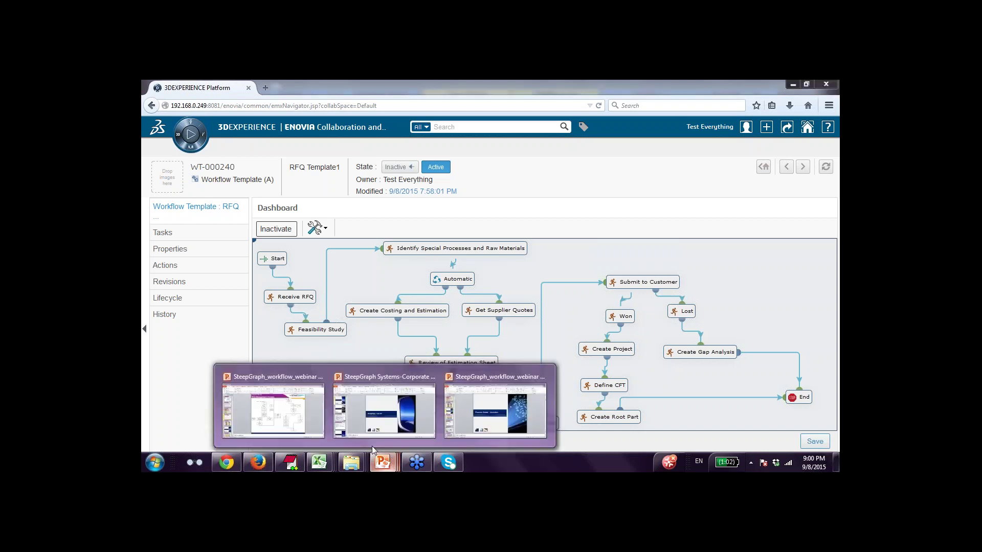
left_click(313, 422)
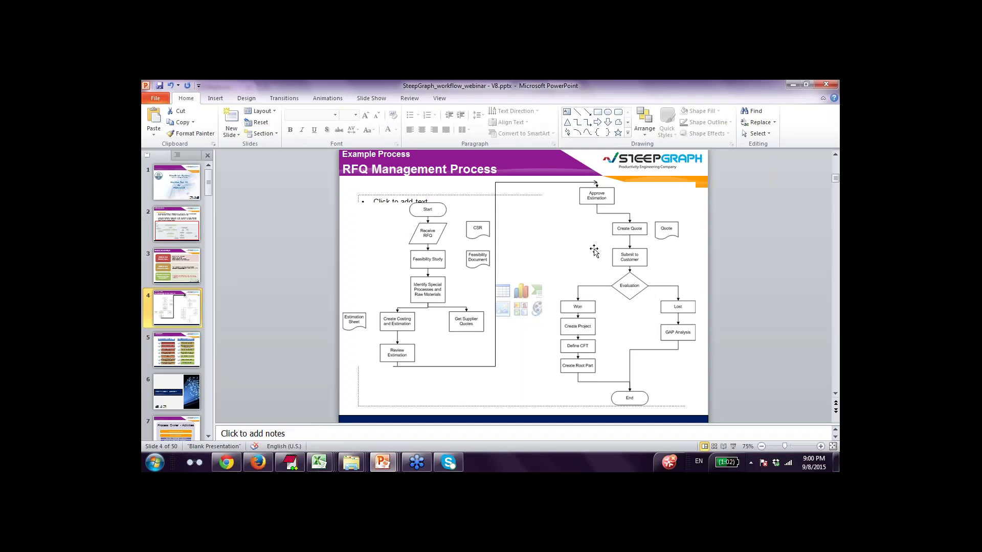
Minimize PowerPoint to return to the RFQ Template1 workflow diagram.
left_click(793, 84)
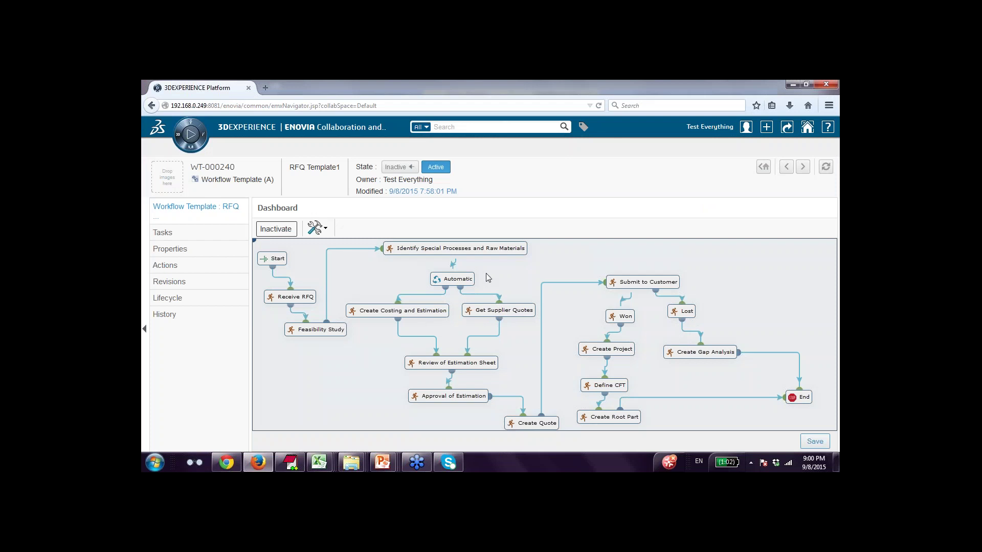
double_click(451, 249)
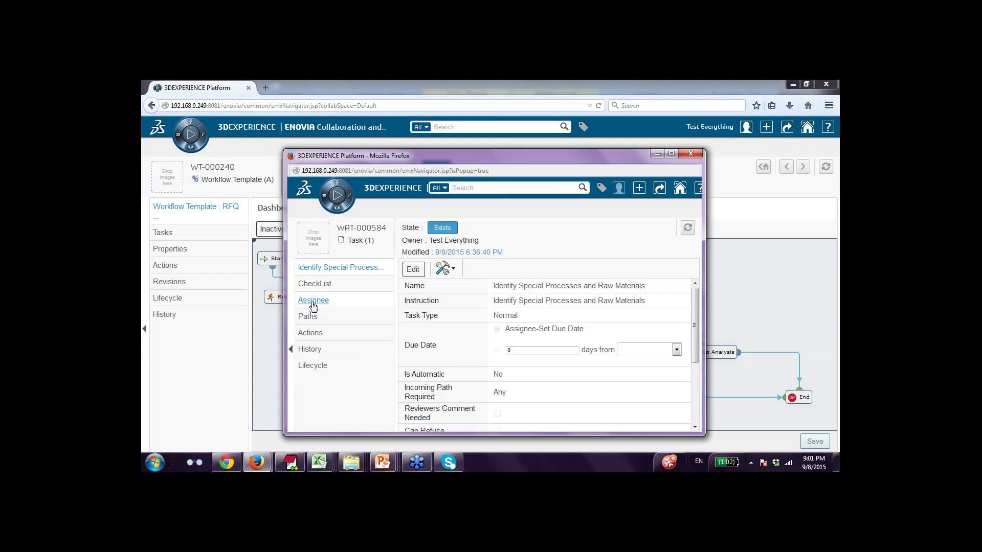
left_click(313, 301)
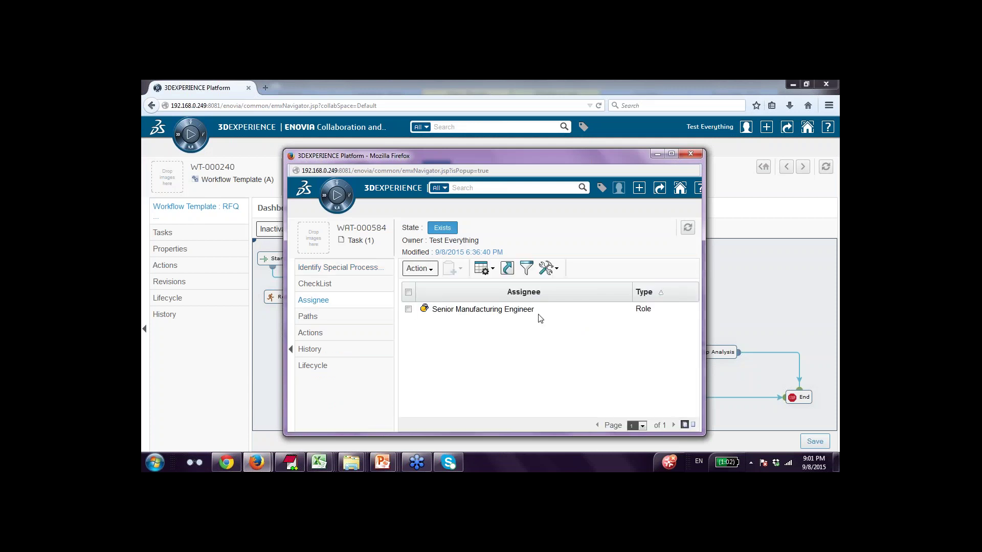
left_click(314, 284)
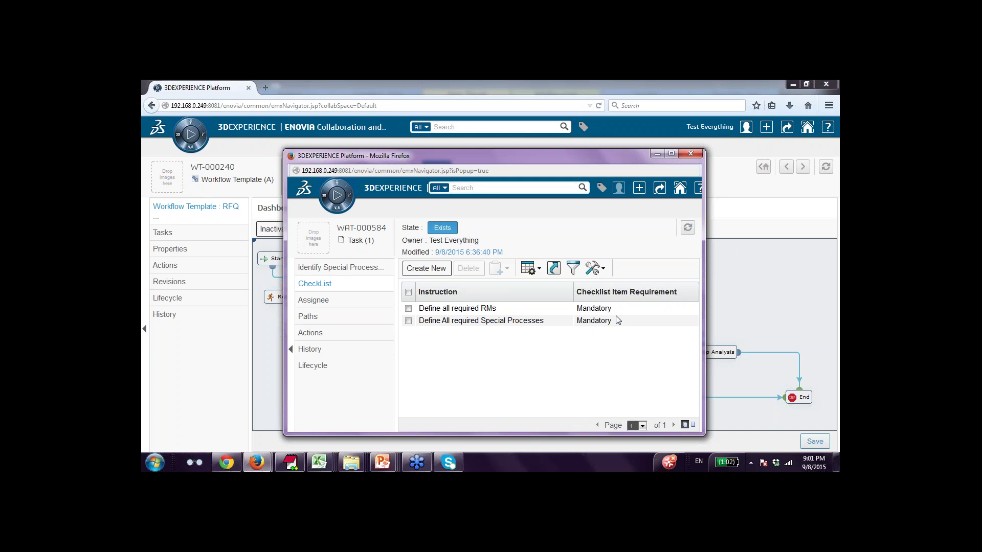
left_click(690, 154)
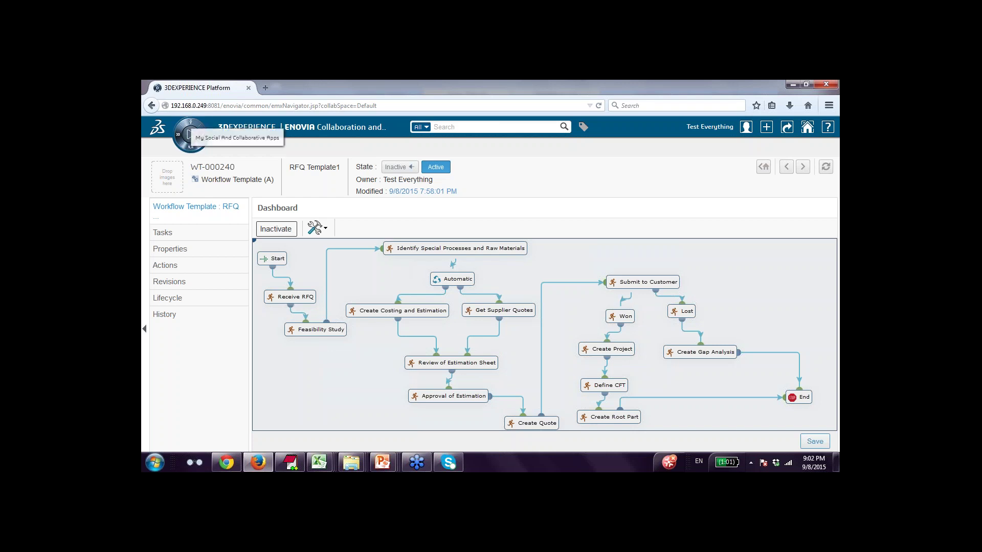
Launch RFQ Management, open RFQ Test1 from the RFQs list, and show its Smart Workflow Process list.
left_click(188, 134)
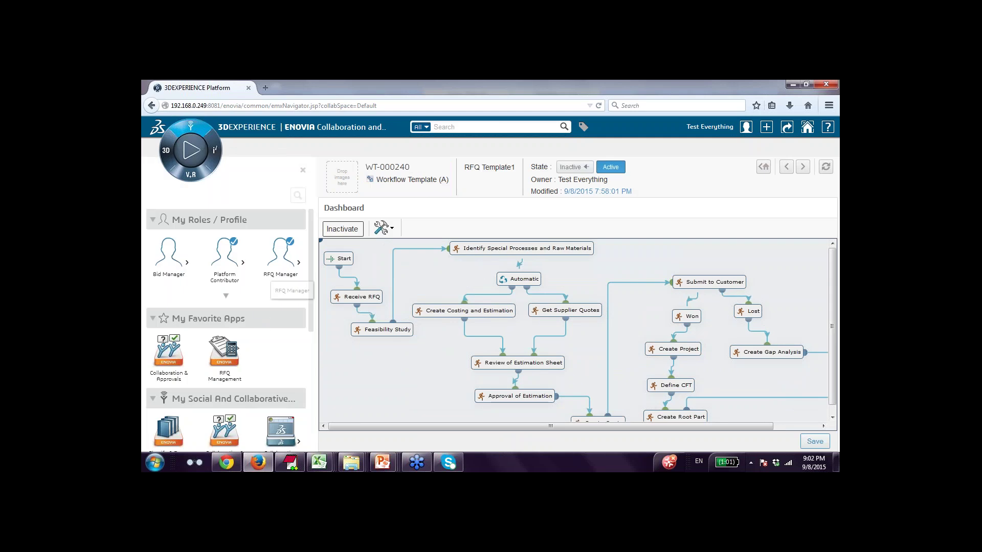
left_click(274, 269)
left_click(275, 269)
left_click(224, 351)
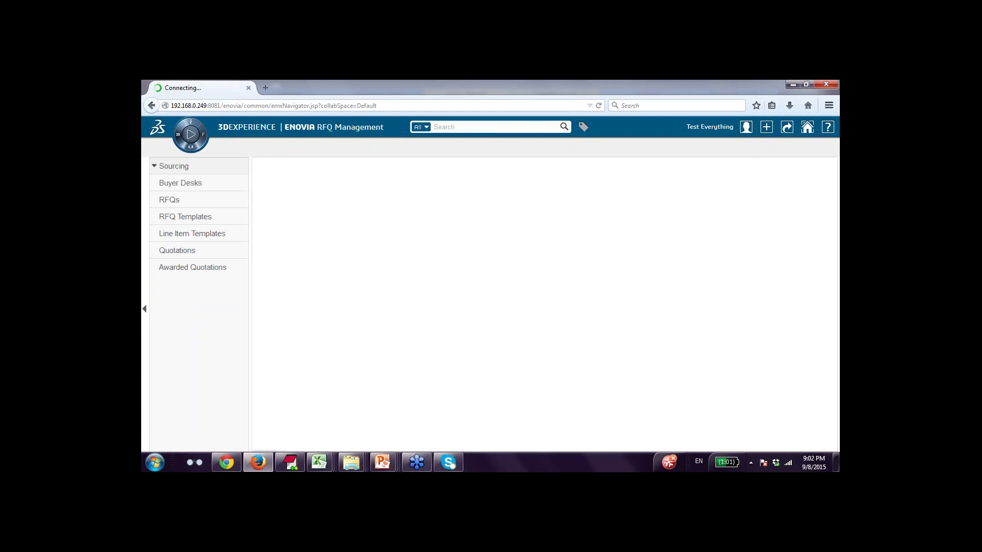
left_click(173, 202)
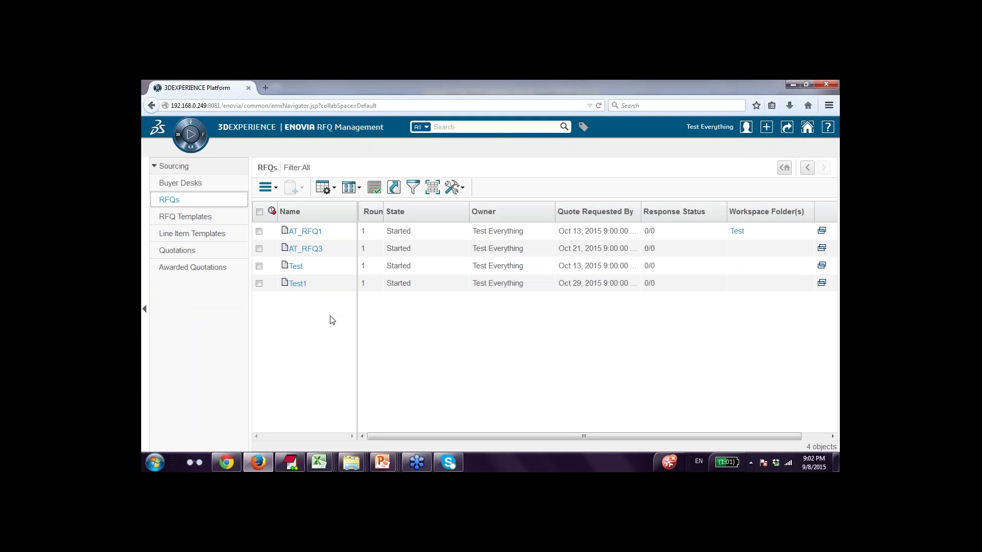
left_click(298, 283)
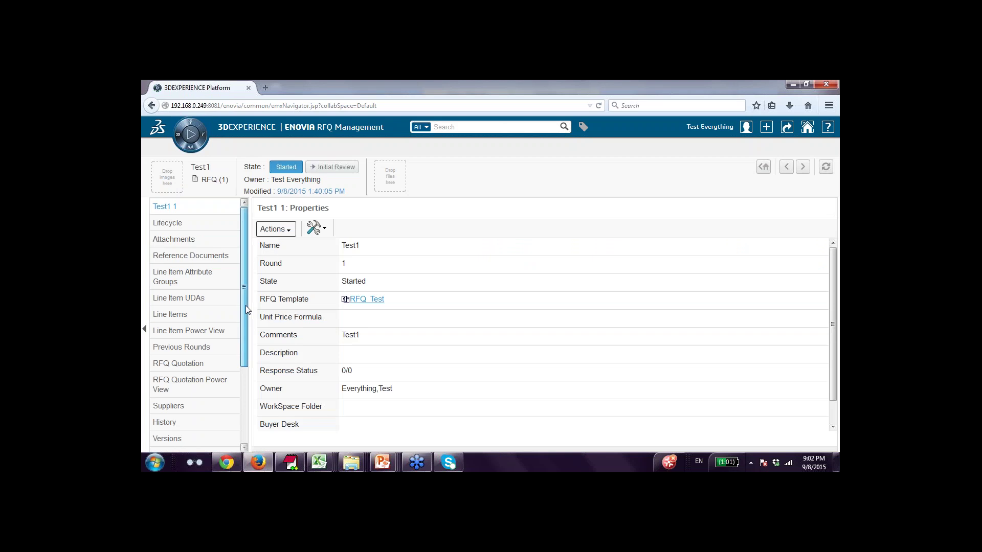
left_click_drag(246, 306, 246, 391)
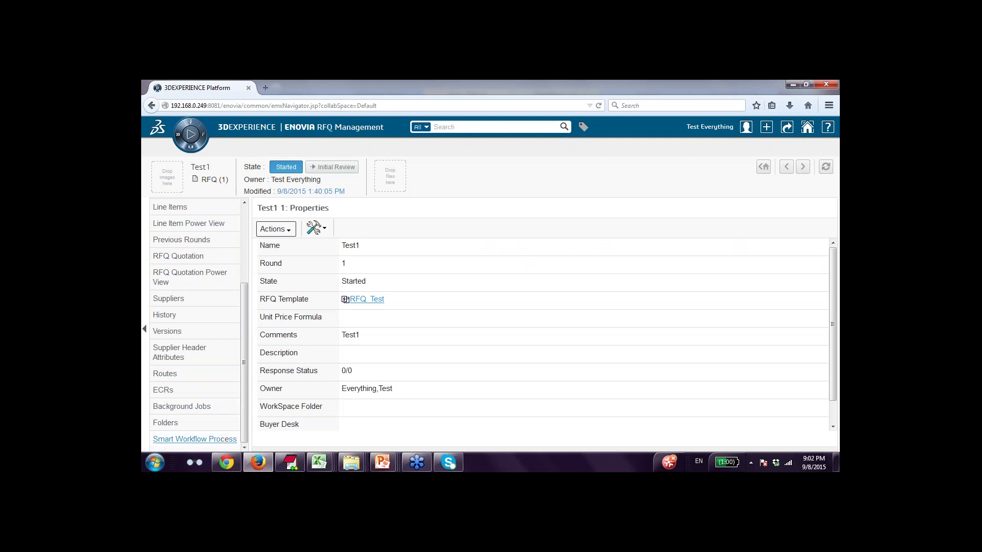
left_click(207, 440)
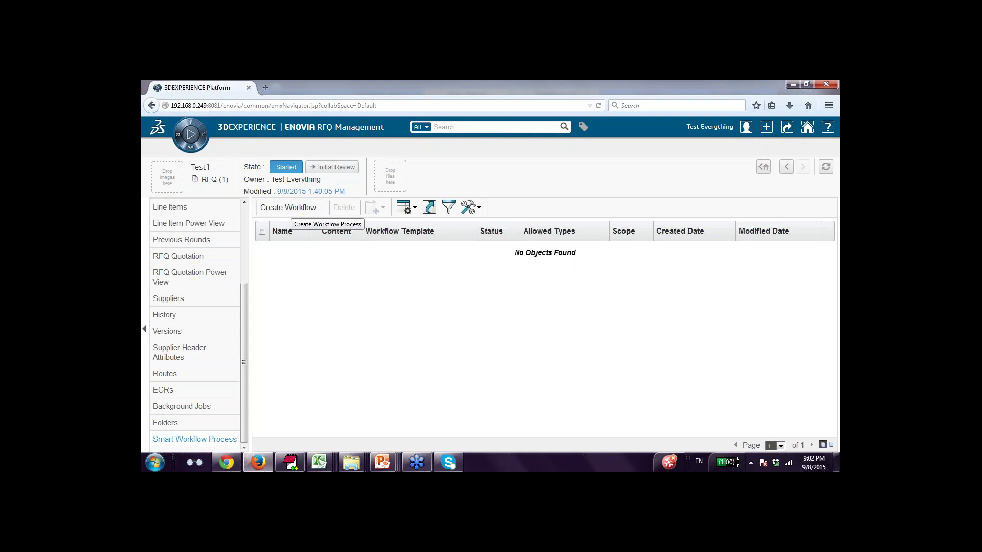
Create a workflow process for Test1 from RFQ Template1 (WT-000240), described as 'RFQ Process'.
left_click(290, 208)
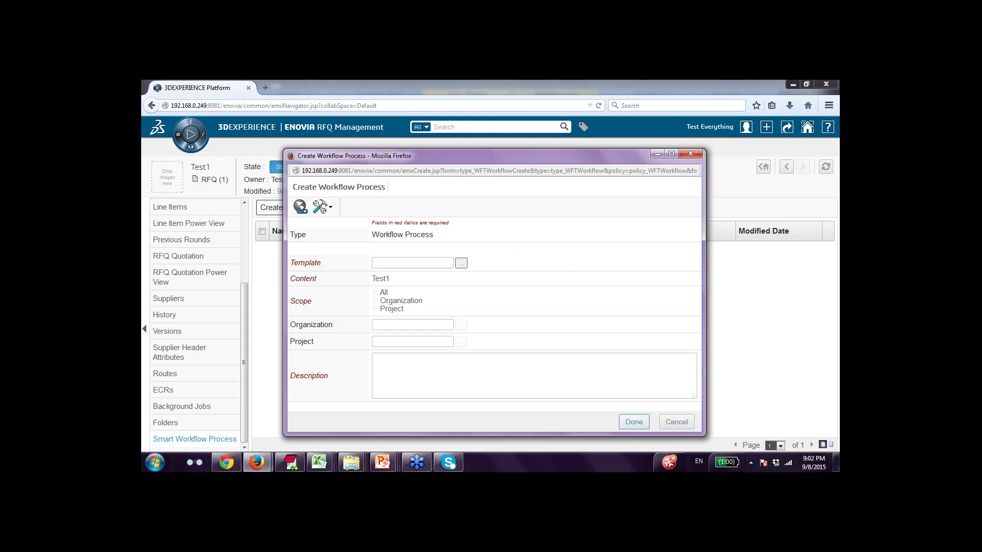
left_click(462, 264)
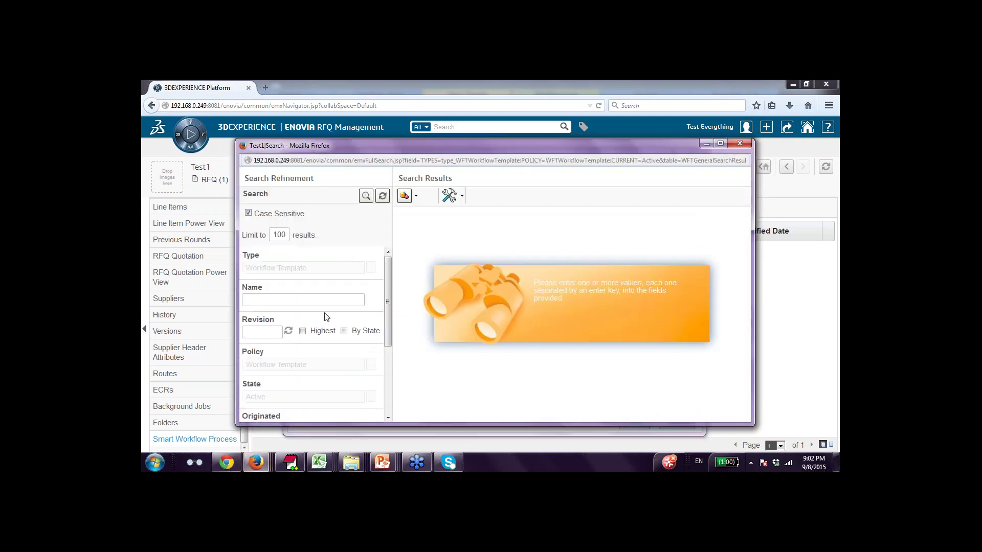
left_click(366, 196)
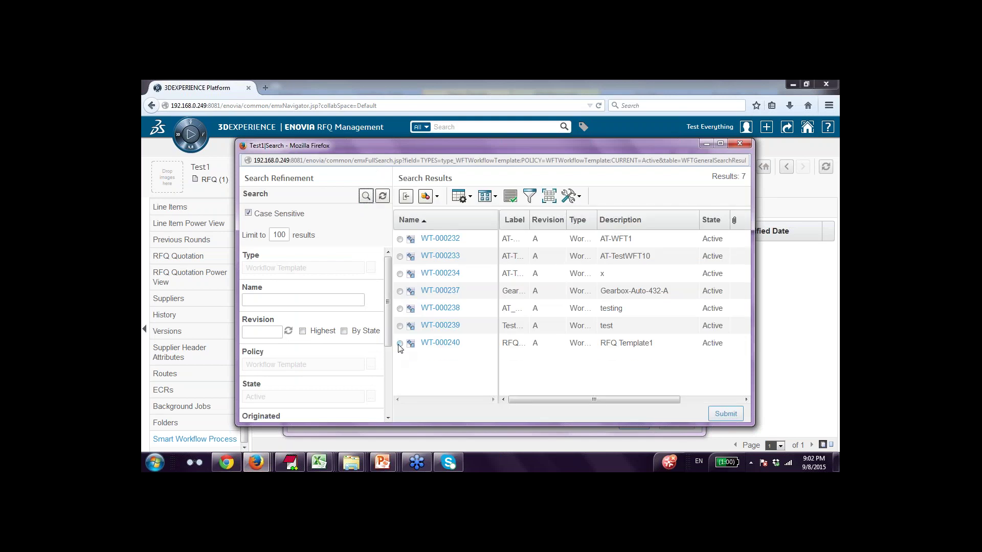
left_click(400, 344)
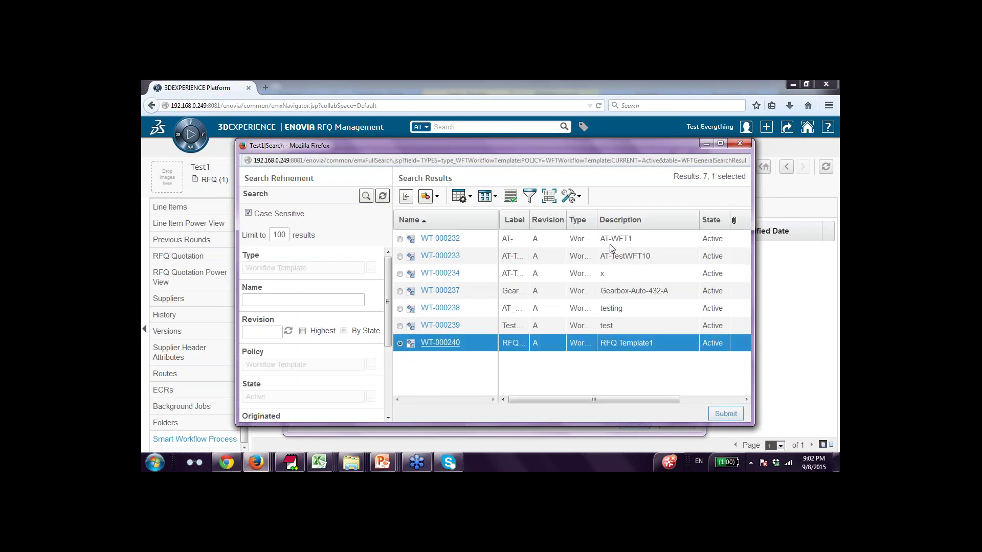
left_click(726, 414)
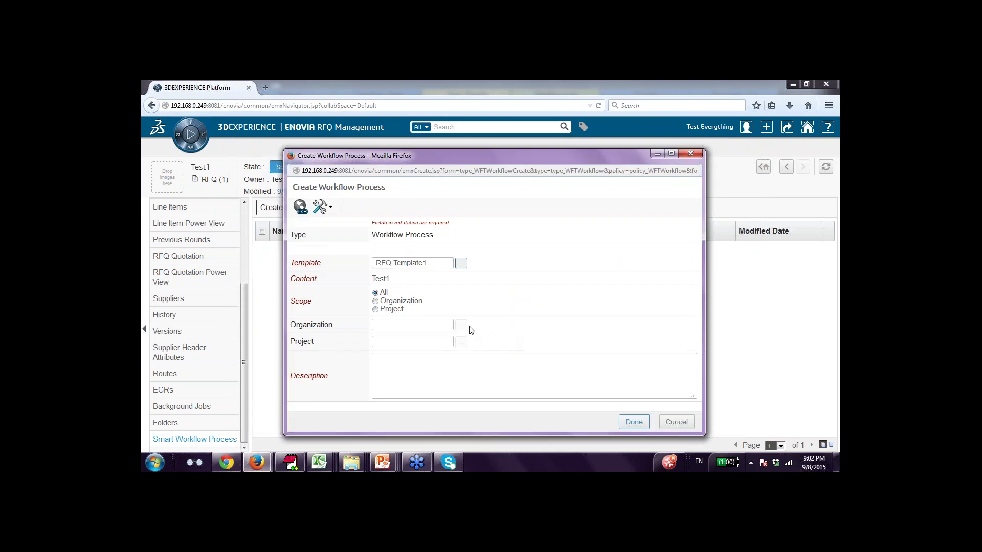
left_click(428, 366)
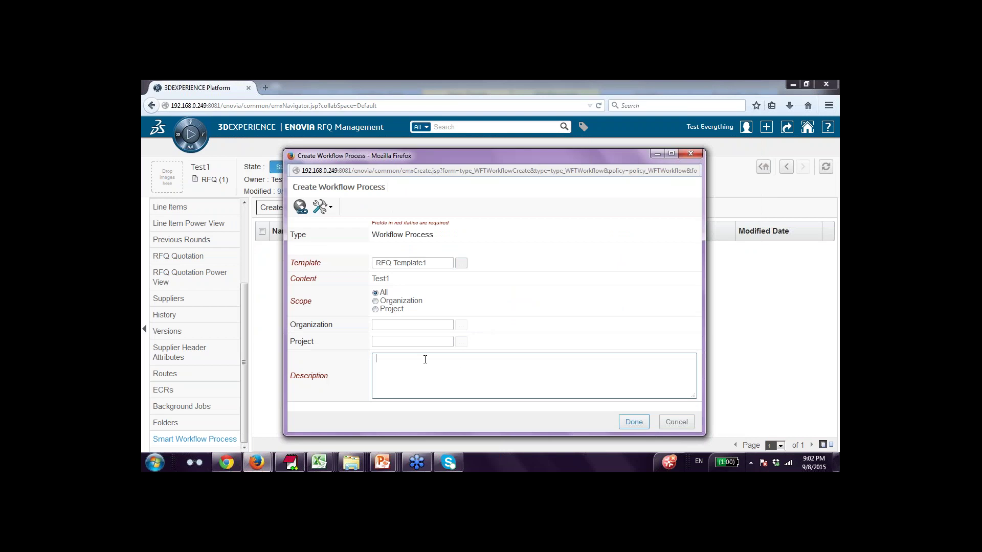
type("RFQ Proices")
key("BackSpace")
key("BackSpace")
key("BackSpace")
type("cess")
left_click(624, 423)
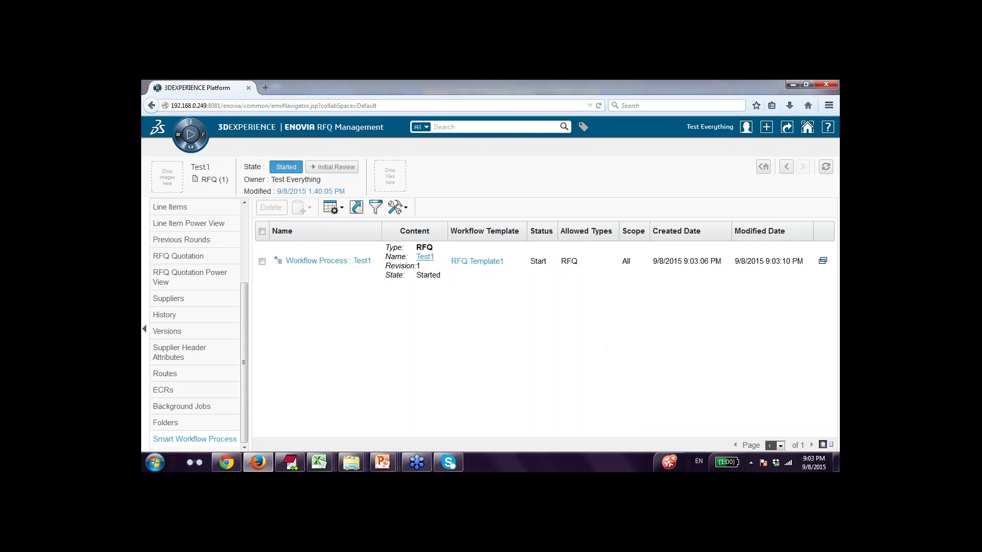
Open Workflow Process Test1 via the linked RFQ to view its diagram, then return to the main RFQ window.
left_click(428, 257)
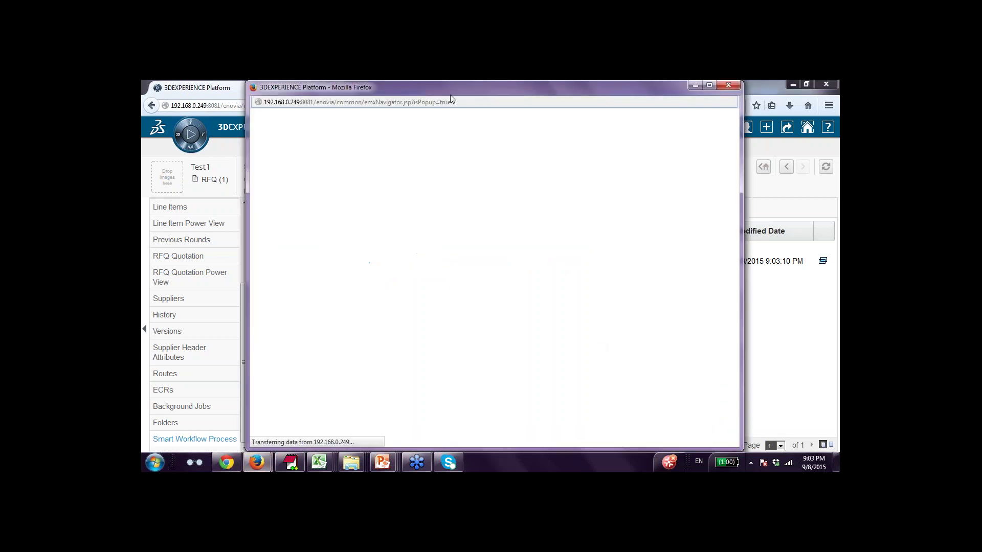
left_click_drag(461, 93, 489, 92)
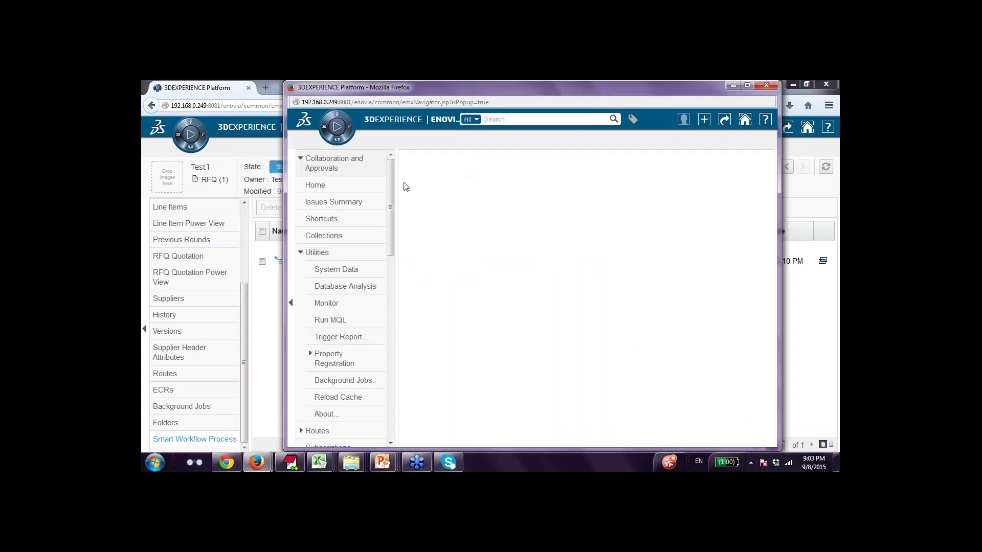
scroll(392, 216, "down", 4)
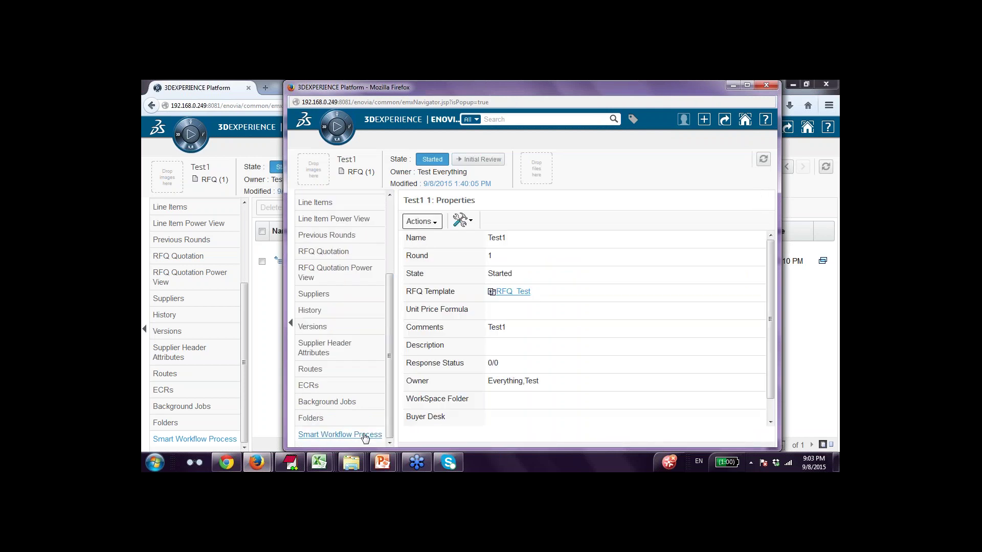
left_click(364, 436)
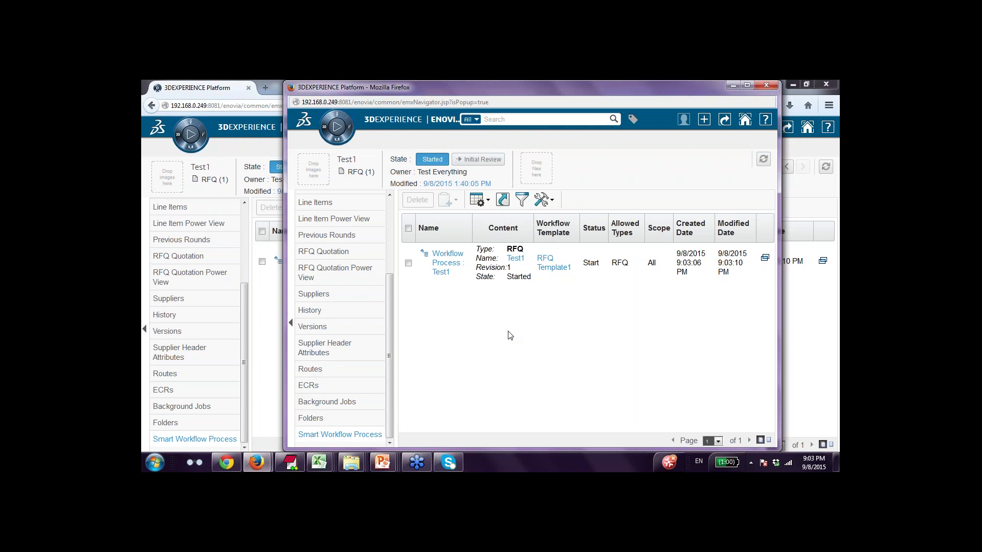
left_click(456, 262)
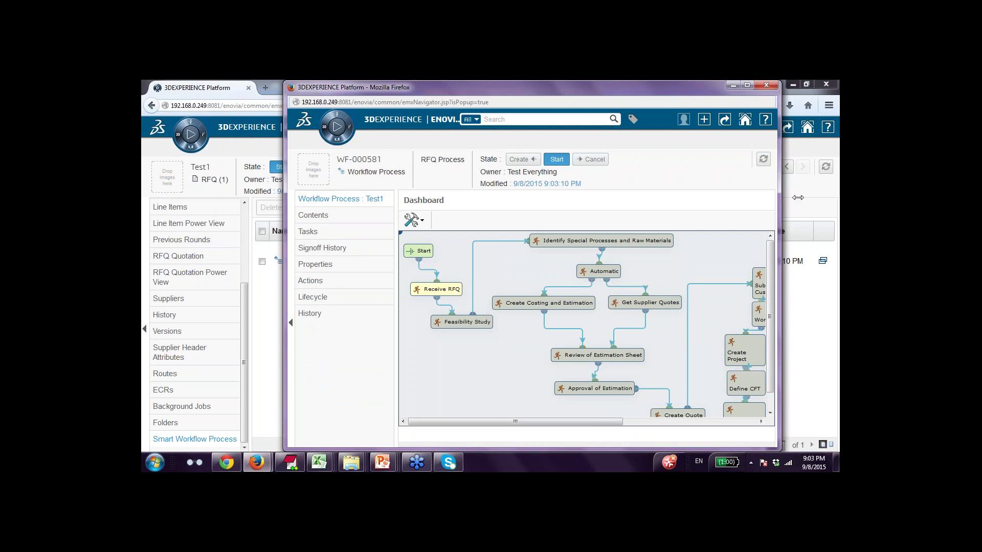
left_click_drag(779, 198, 823, 197)
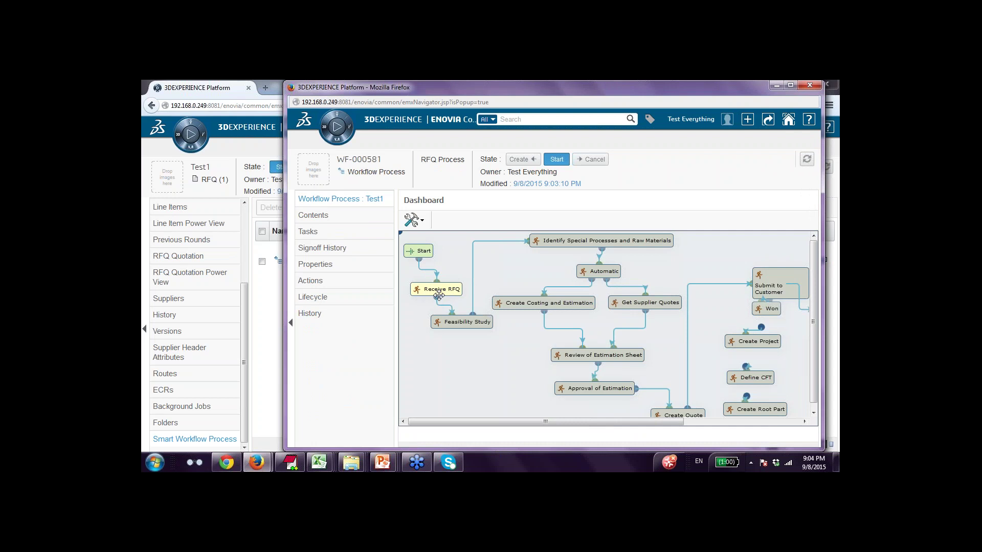
left_click(244, 369)
scroll(243, 359, "up", 5)
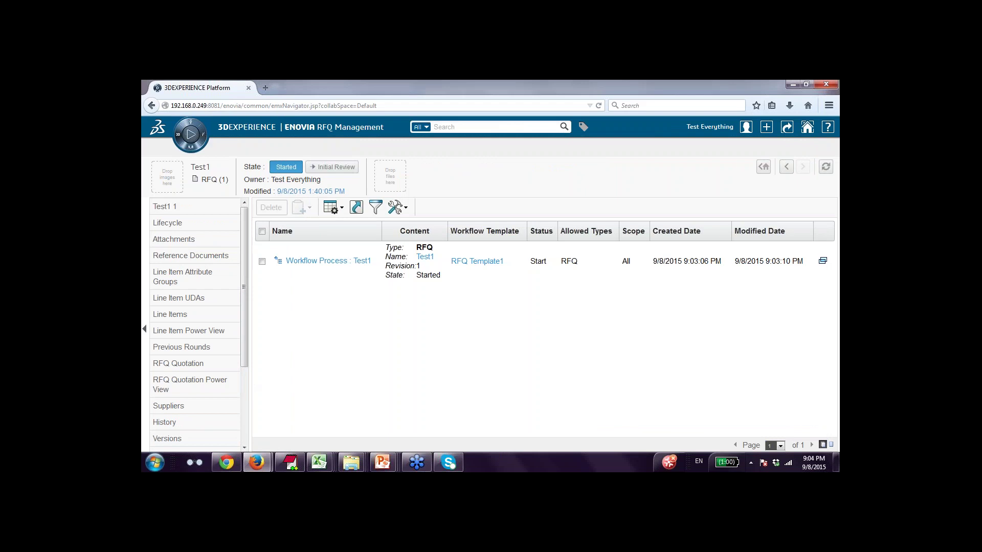
Launch Collaboration & Approvals from My Favorite Apps in the compass.
left_click(187, 125)
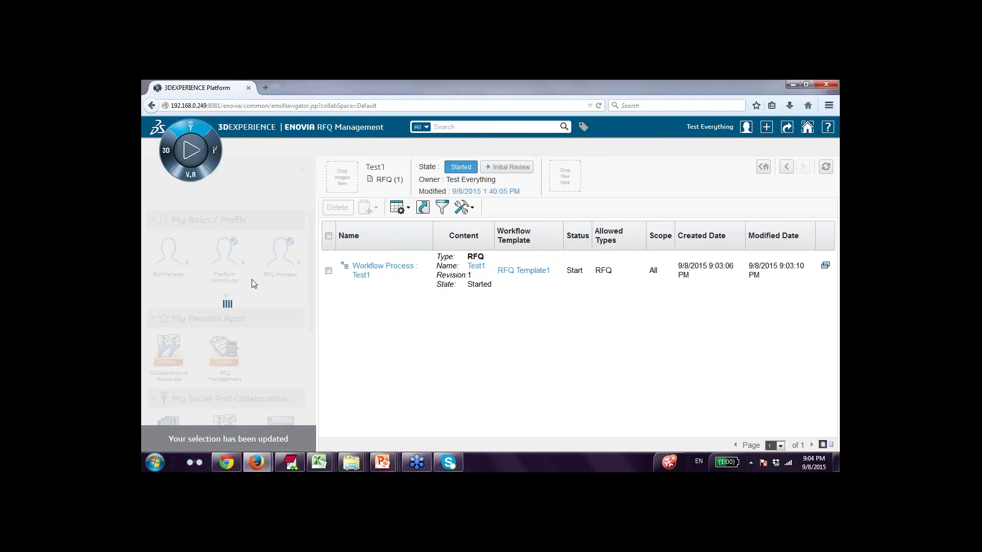
scroll(256, 294, "down", 1)
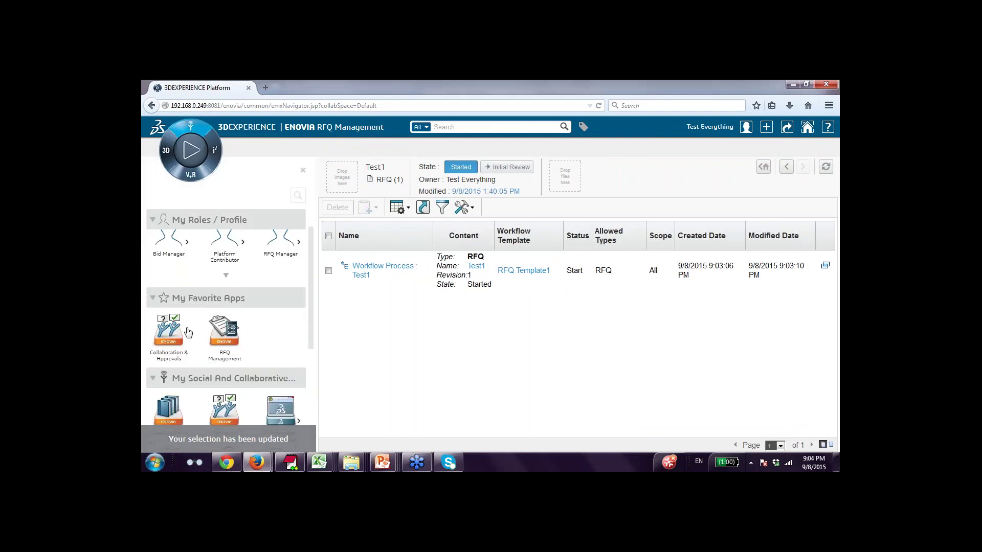
double_click(176, 331)
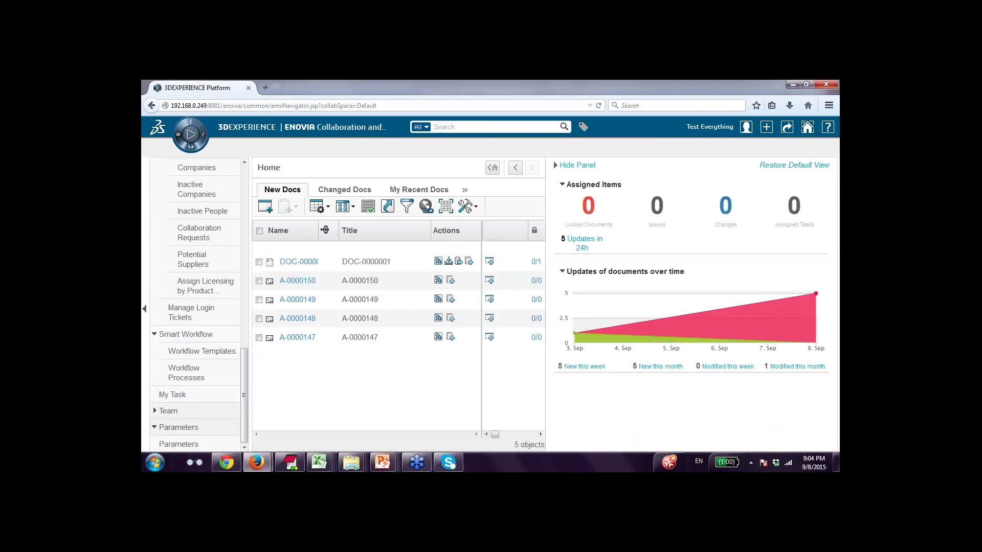
Accept the Receive RFQ task from the My Workflow Tasks list so it becomes Assigned.
left_click(180, 397)
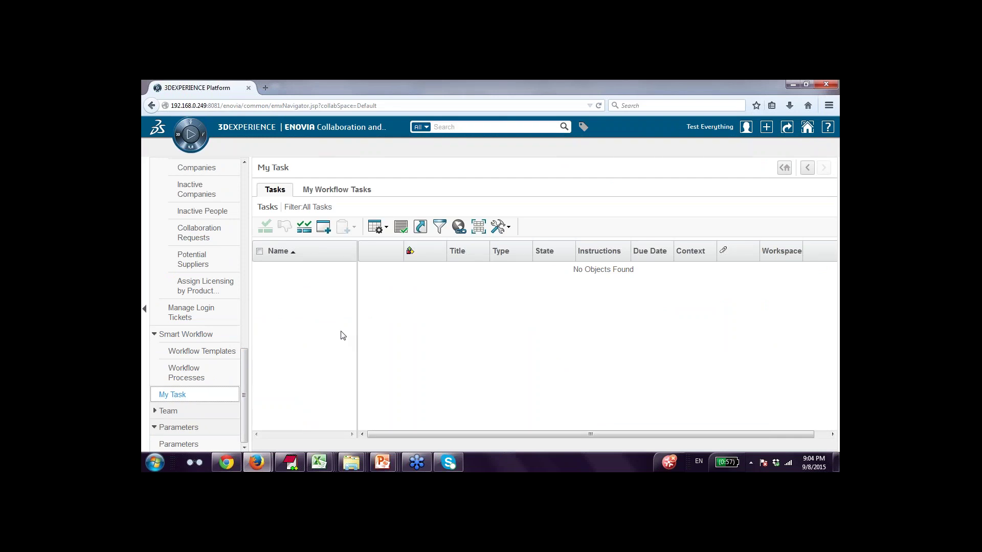
left_click(318, 198)
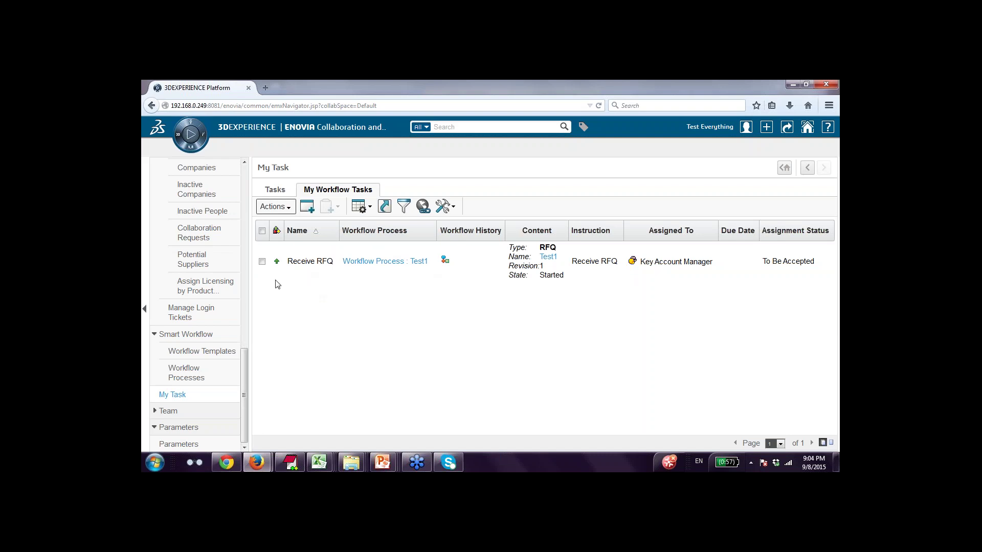
left_click(262, 231)
left_click(276, 207)
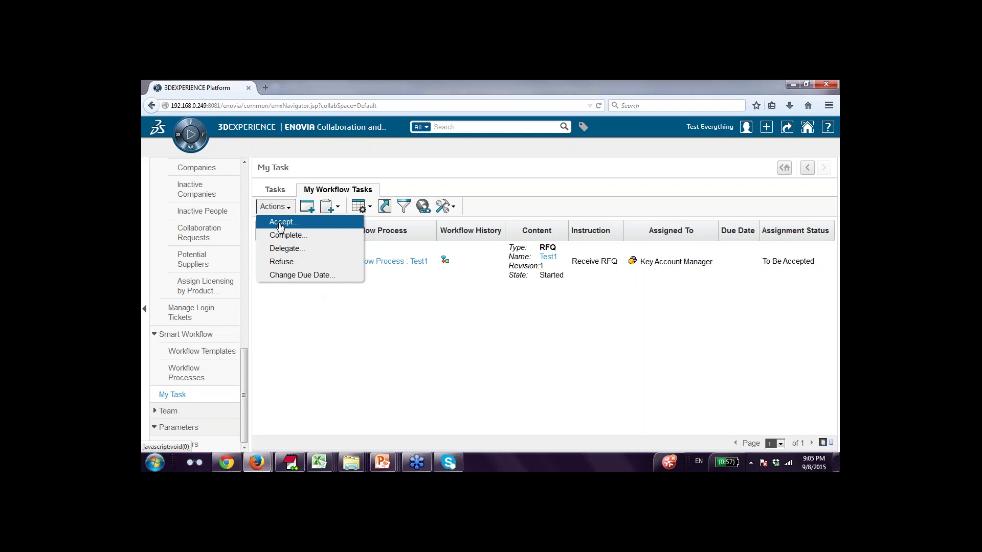
left_click(279, 223)
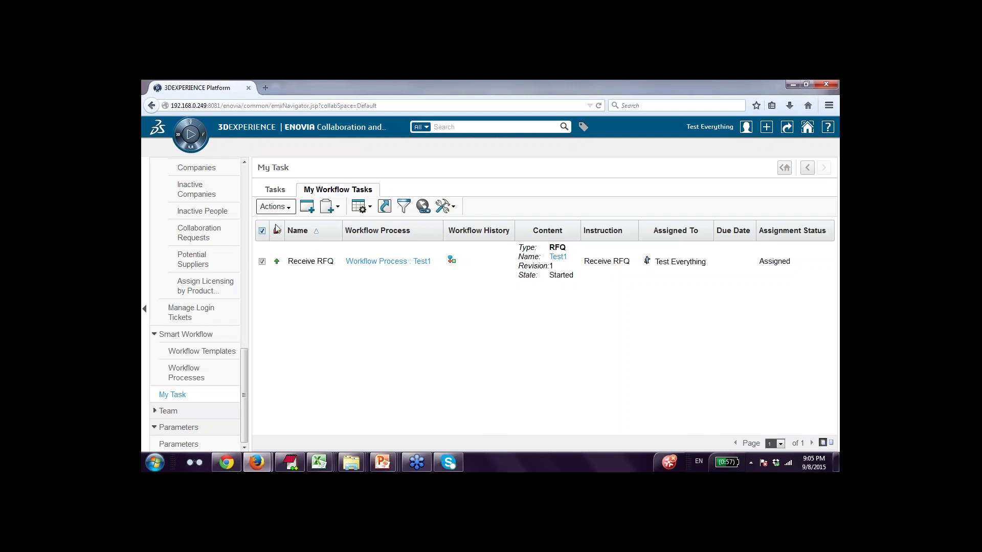
left_click(285, 210)
Open the maximized Receive RFQ completion dialog and set Feasibility Study as the next task.
left_click(286, 234)
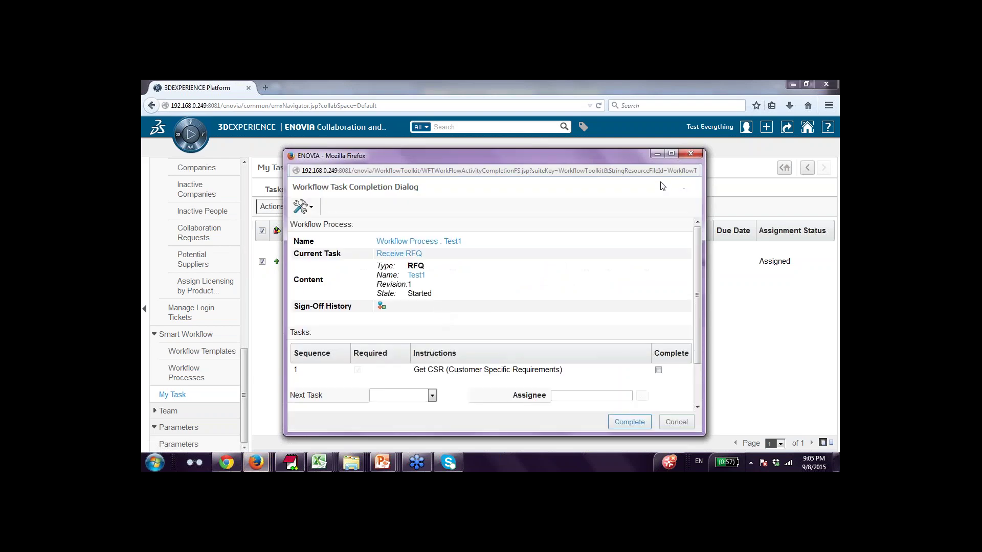
left_click(672, 159)
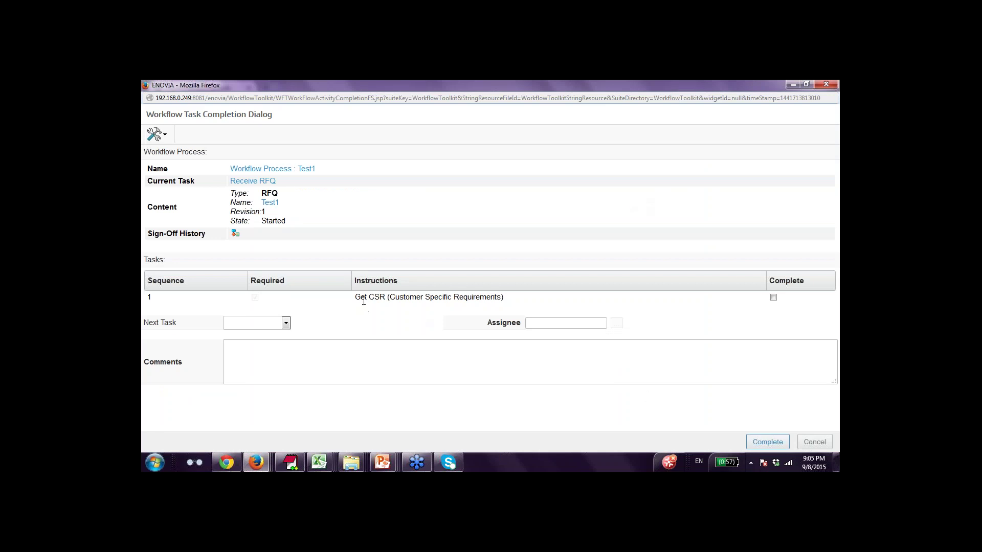
left_click_drag(356, 297, 504, 297)
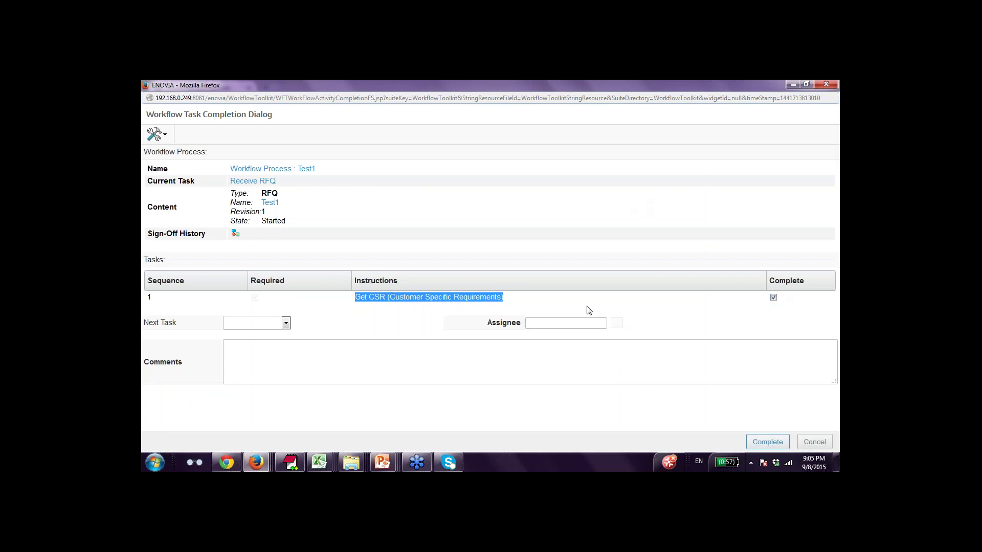
left_click(277, 324)
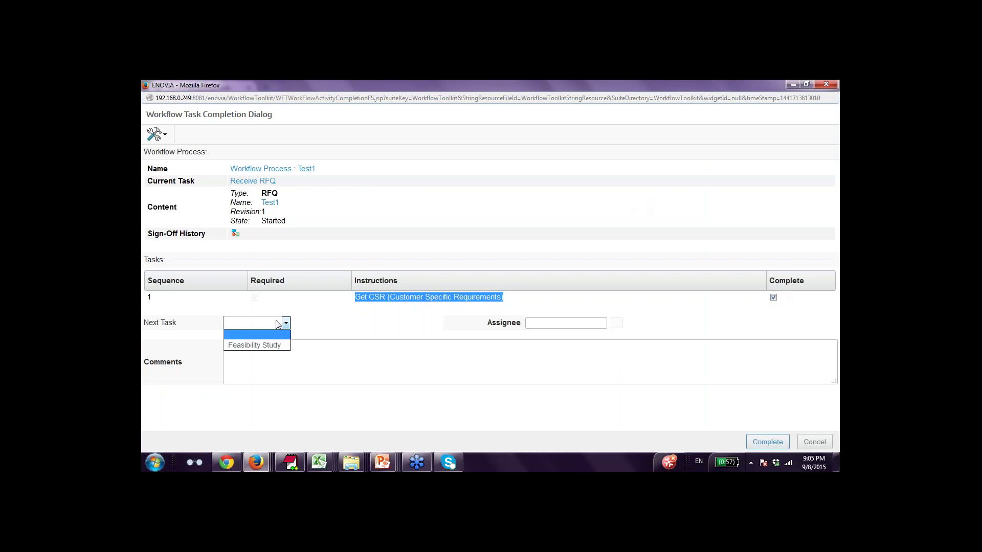
left_click(278, 346)
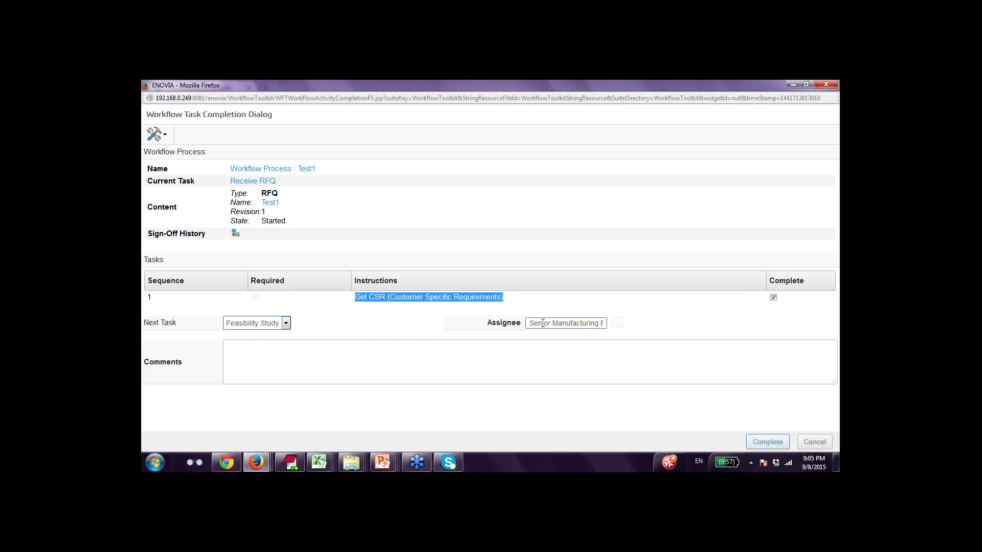
Enter the completion comment 'All CSR are available'.
left_click(540, 368)
type("All")
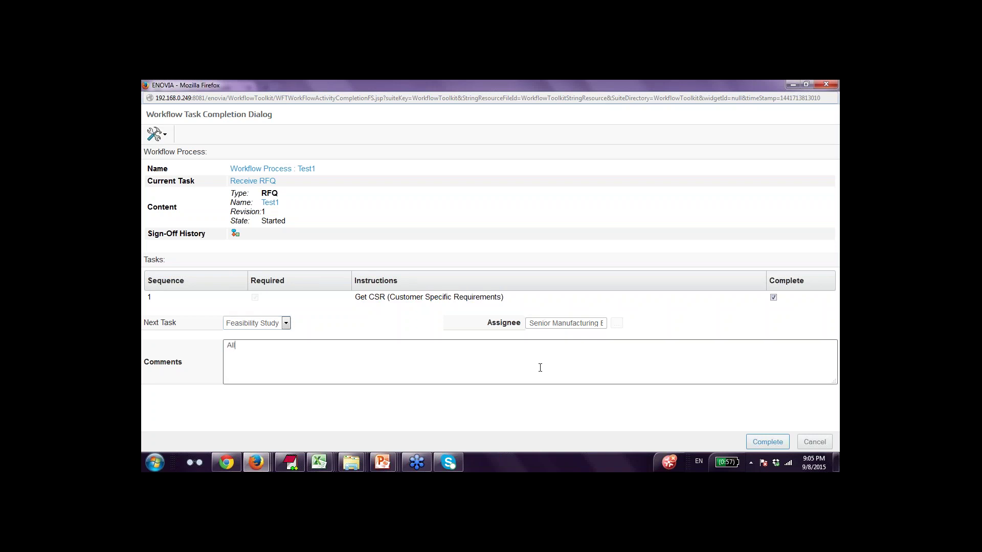
type(" customer Sep")
key("BackSpace")
key("BackSpace")
key("BackSpace")
type("Specific re")
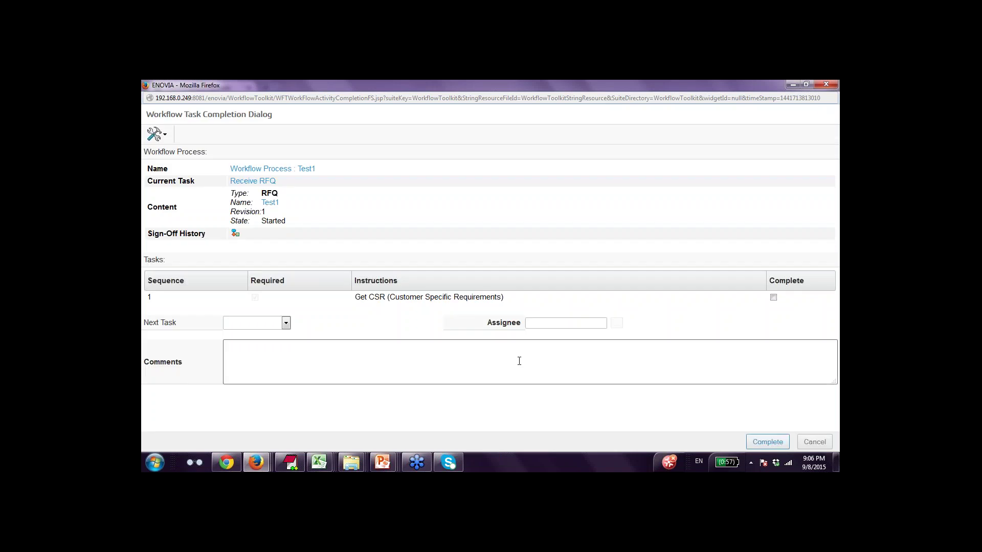
type("All CSR are available")
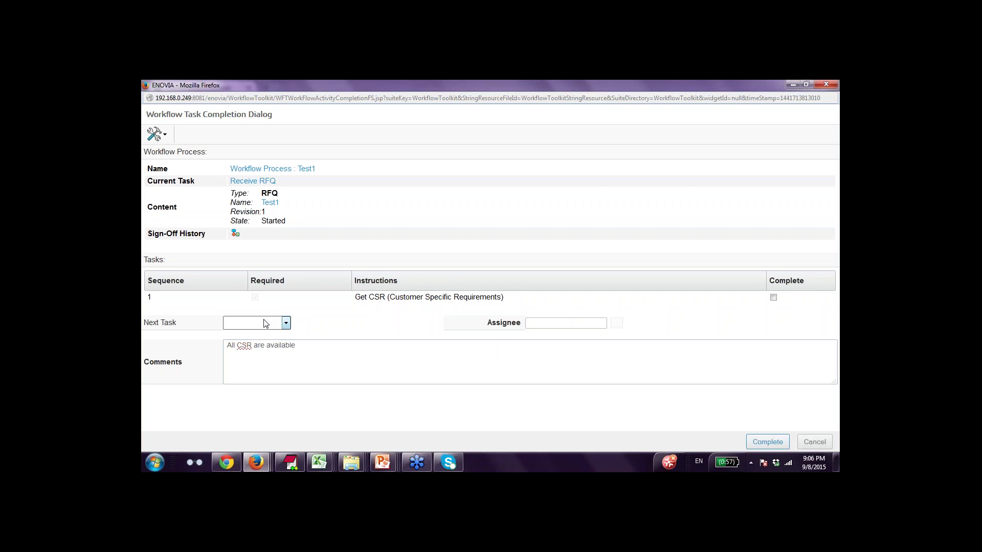
Confirm Feasibility Study as next task, tick Get CSR, and complete the Receive RFQ task.
left_click(265, 323)
left_click(265, 344)
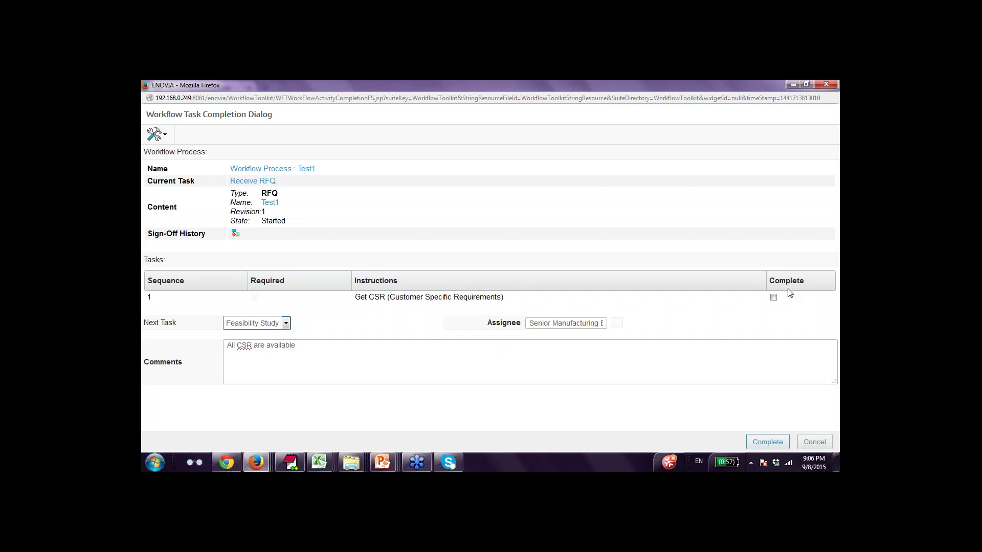
left_click(774, 297)
left_click(768, 442)
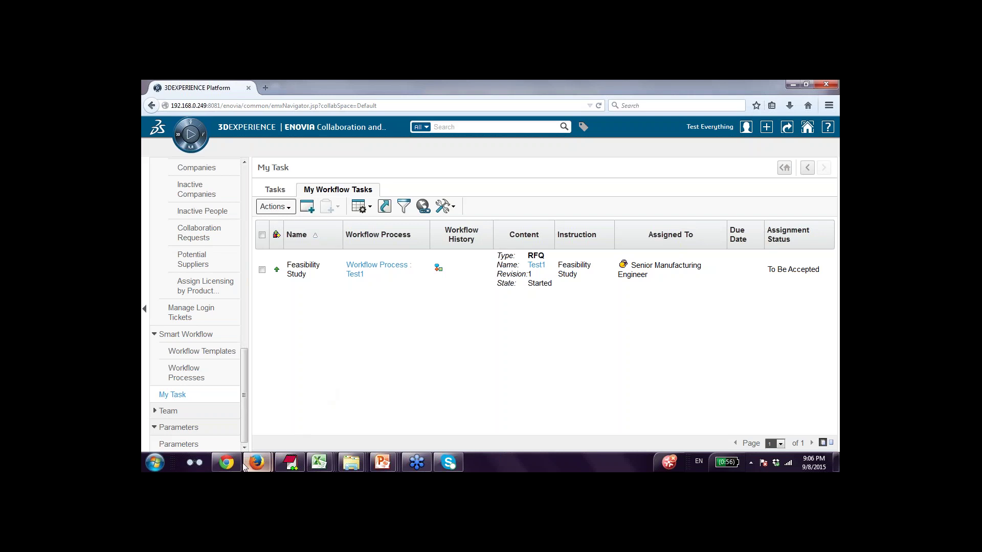
mouse_move(257, 464)
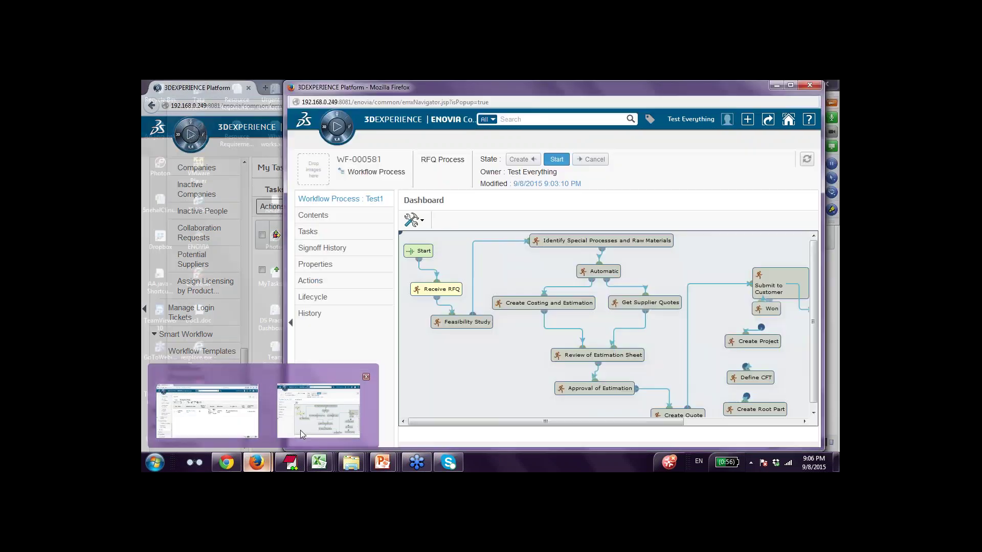
left_click(300, 430)
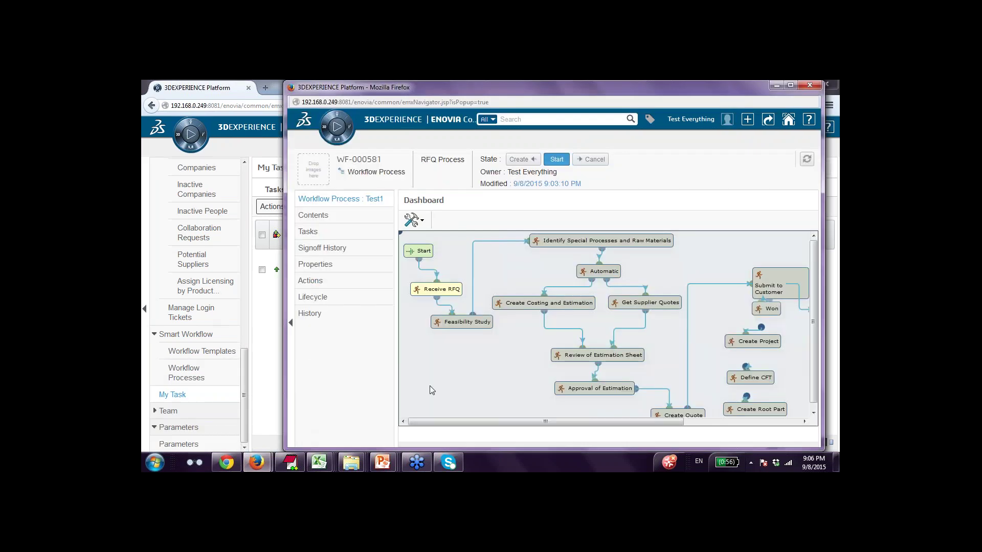
left_click(806, 161)
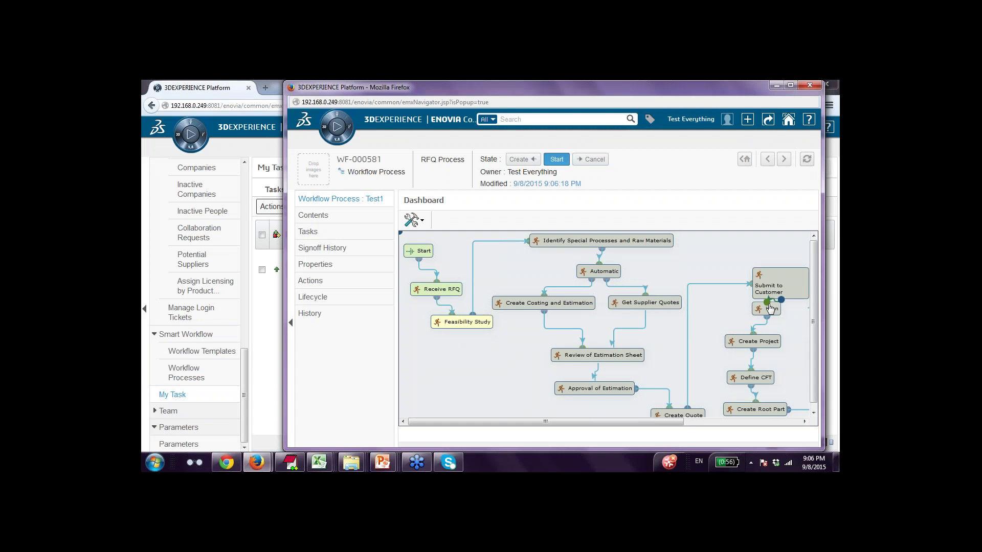
left_click(275, 365)
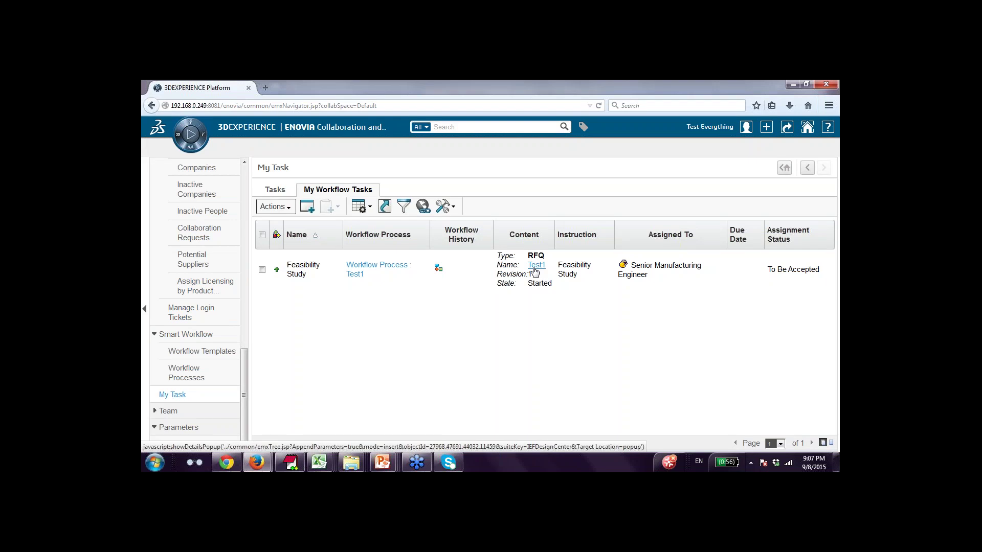
Accept the Feasibility Study task.
left_click(262, 235)
left_click(275, 207)
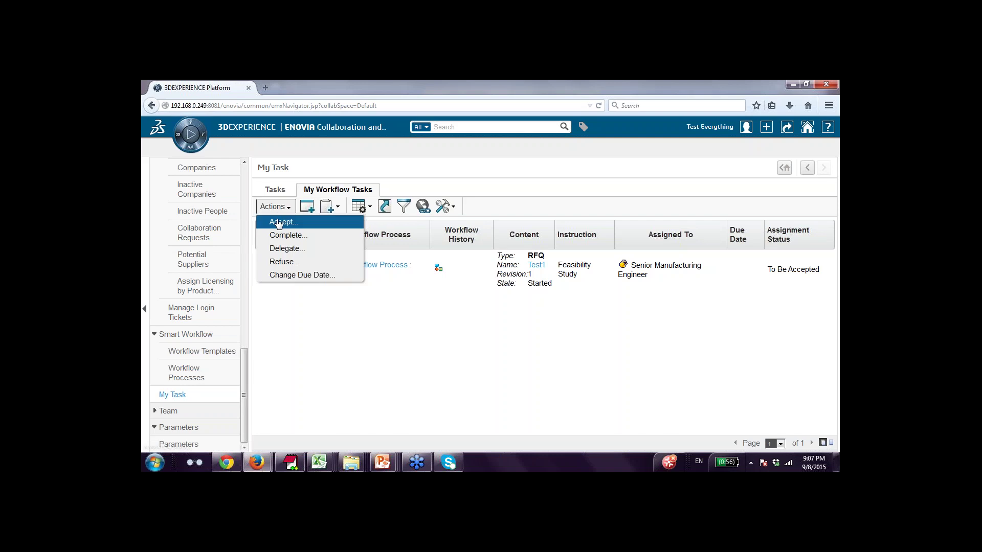
left_click(279, 222)
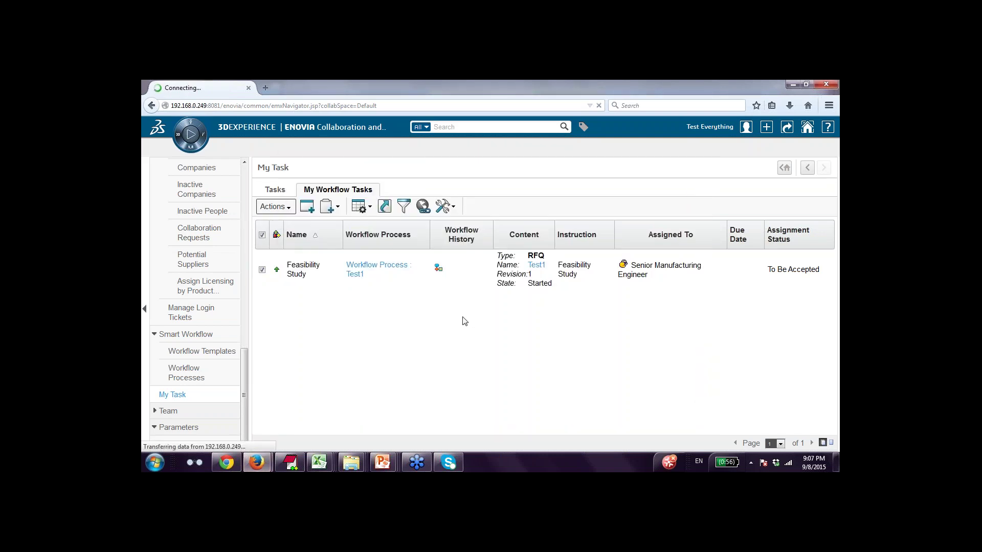
Open the completion dialog for the Feasibility Study task.
left_click(262, 231)
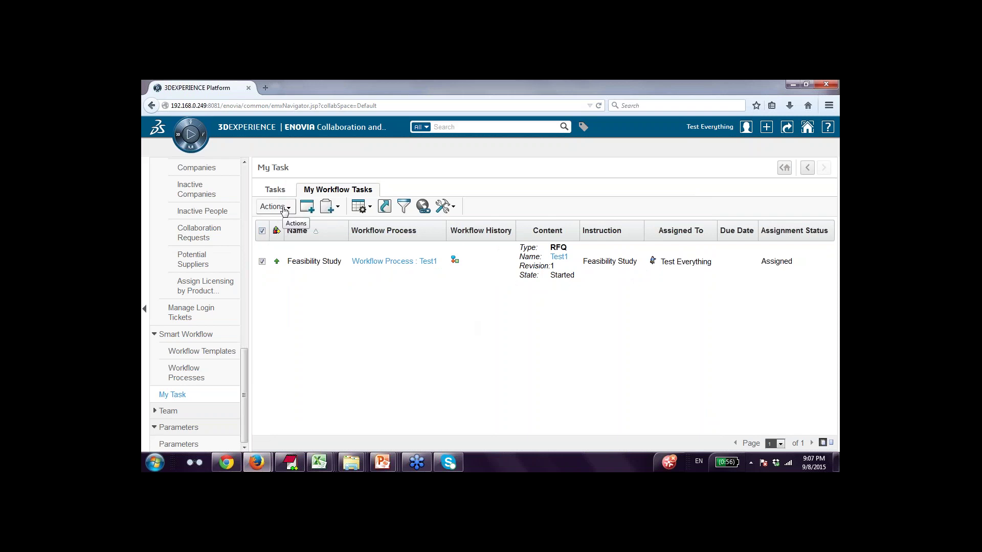
left_click(280, 206)
left_click(288, 235)
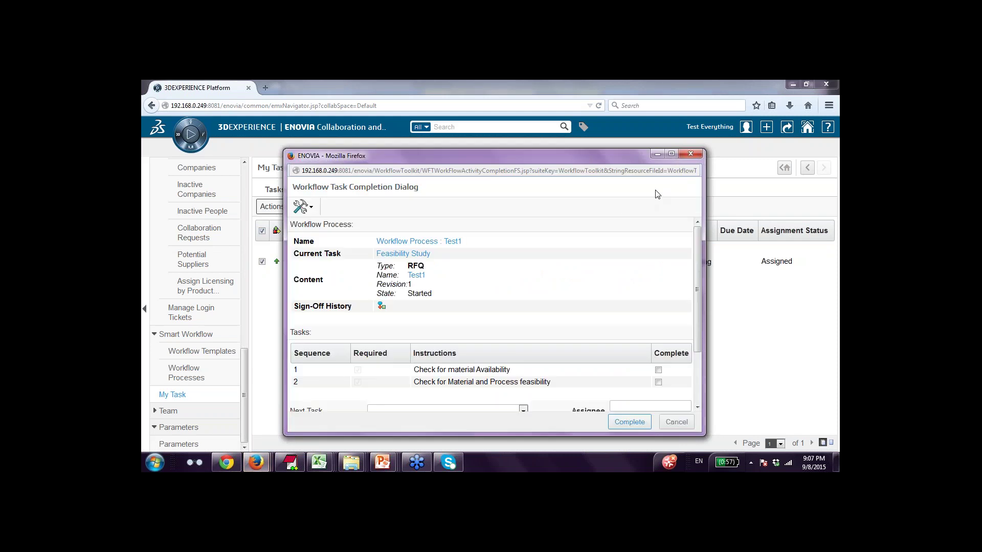
Tick both feasibility checklist items and set Identify Special Processes and Raw Materials as next task.
left_click(671, 154)
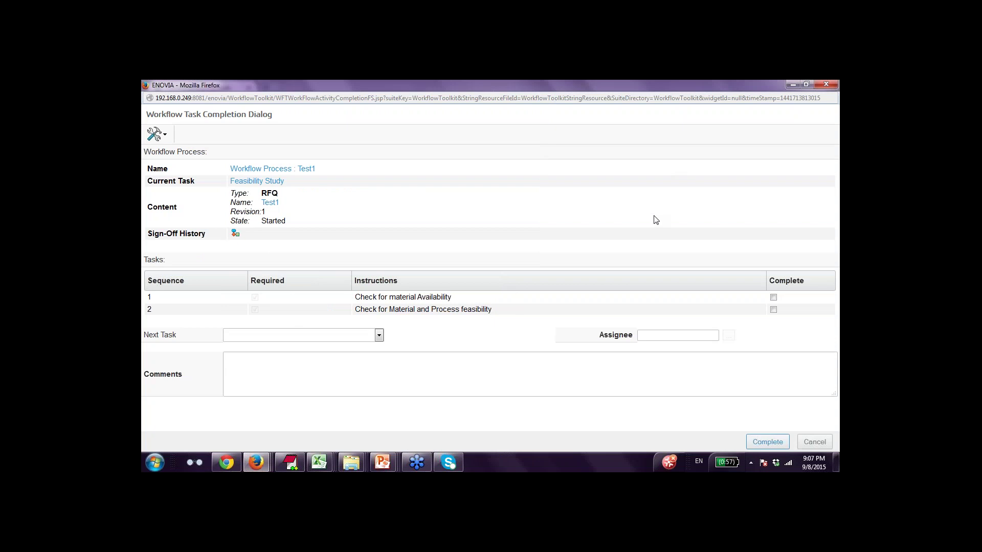
left_click(774, 298)
left_click(774, 309)
left_click(379, 336)
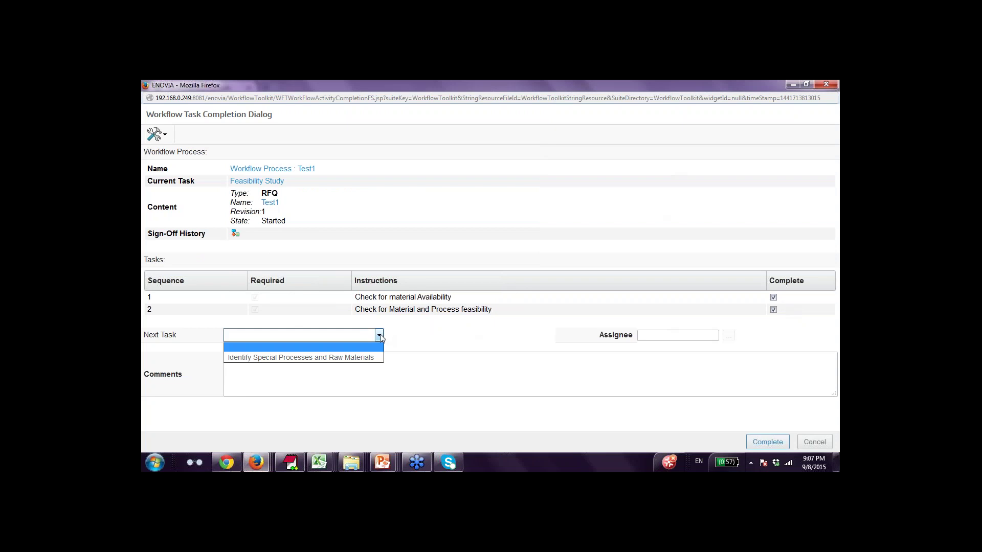
left_click(379, 357)
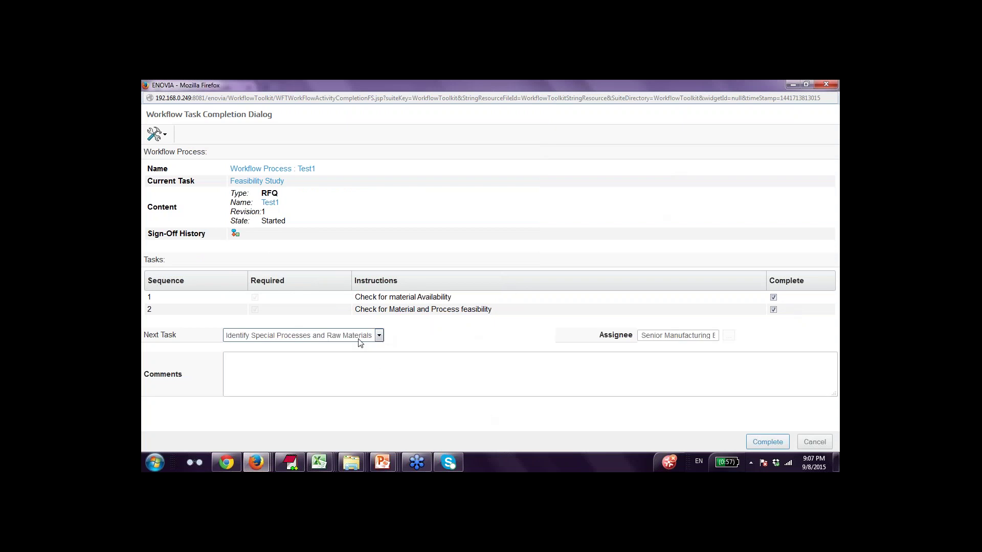
left_click_drag(686, 336, 743, 330)
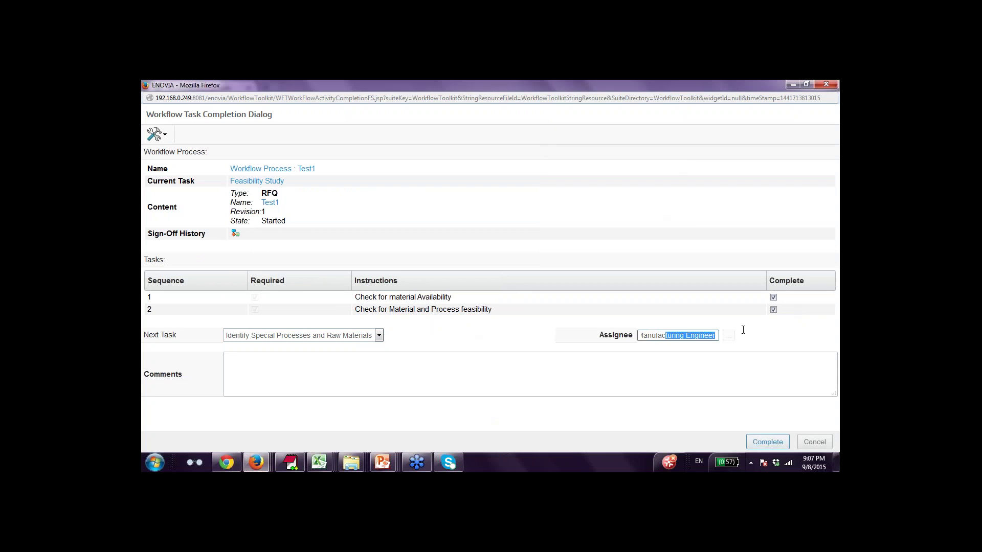
Add the comment 'Feasbility study comments' and complete the Feasibility Study task.
left_click(634, 369)
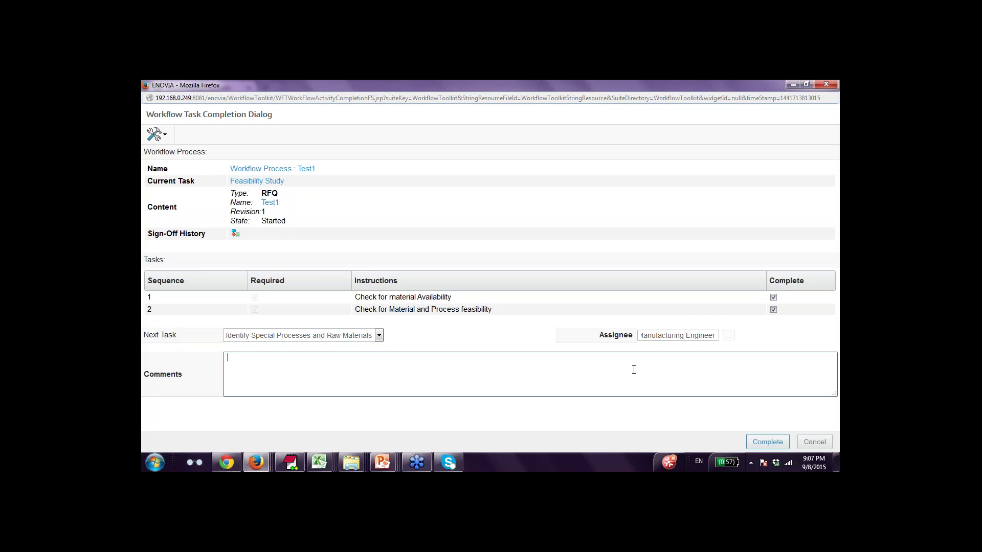
type("Feasbility study comments")
left_click(768, 442)
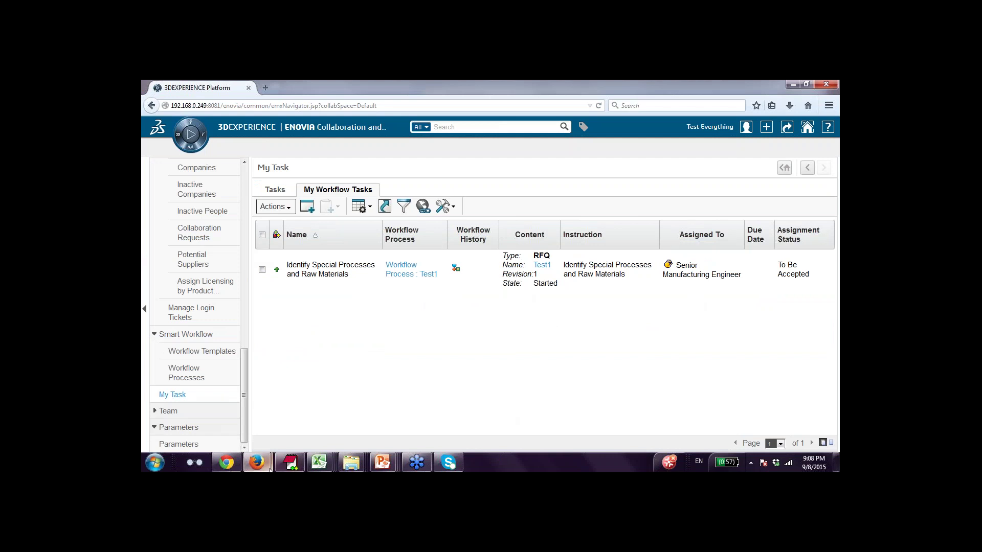
Bring the WF-000581 workflow dashboard to the front and refresh it to show current progress.
mouse_move(267, 467)
left_click(308, 438)
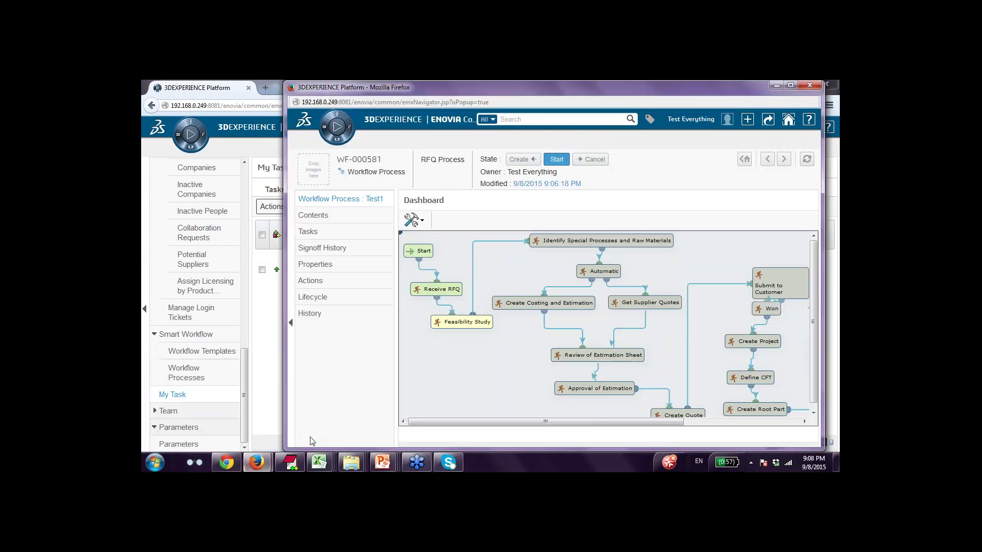
left_click(807, 159)
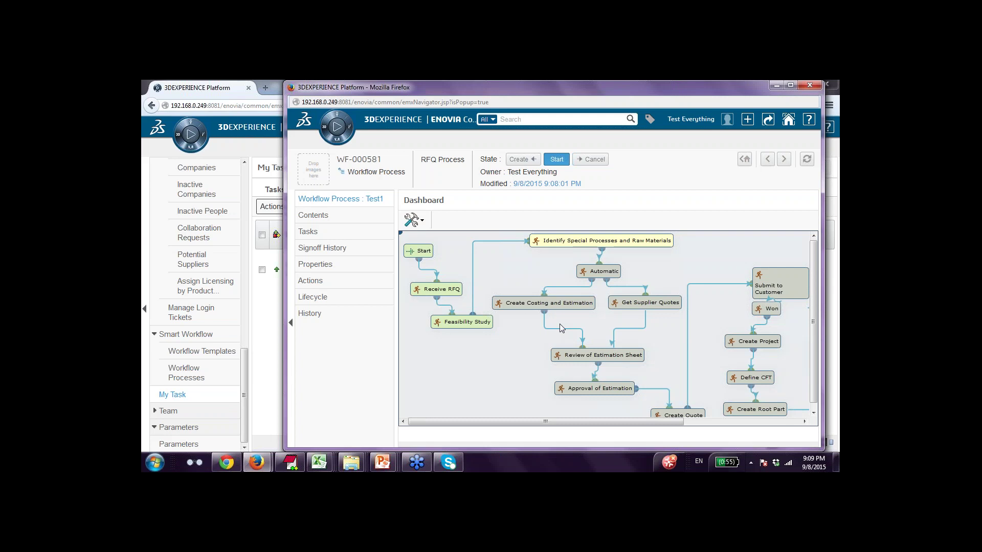
mouse_move(383, 466)
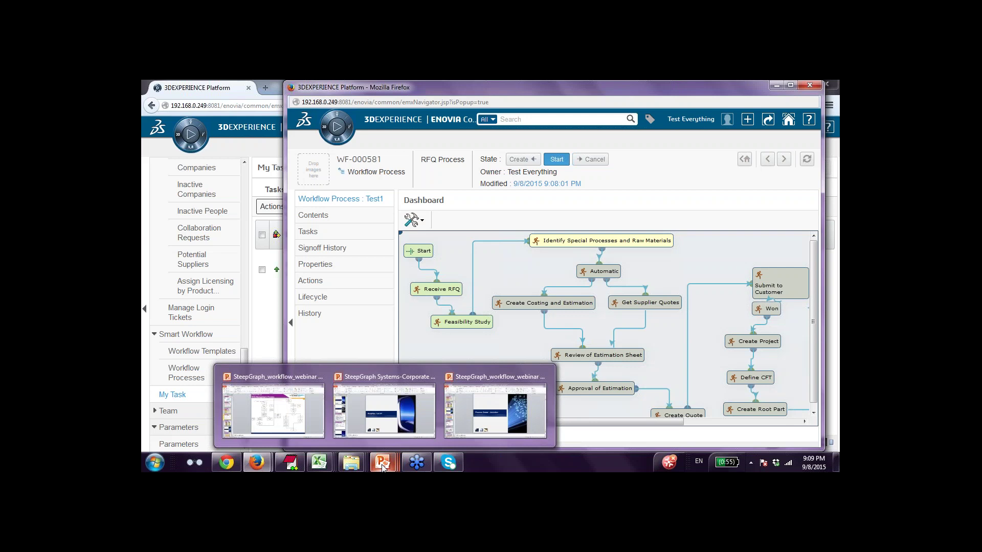
Start the webinar slide show from slide 6, Process Owner – Activities.
left_click(320, 423)
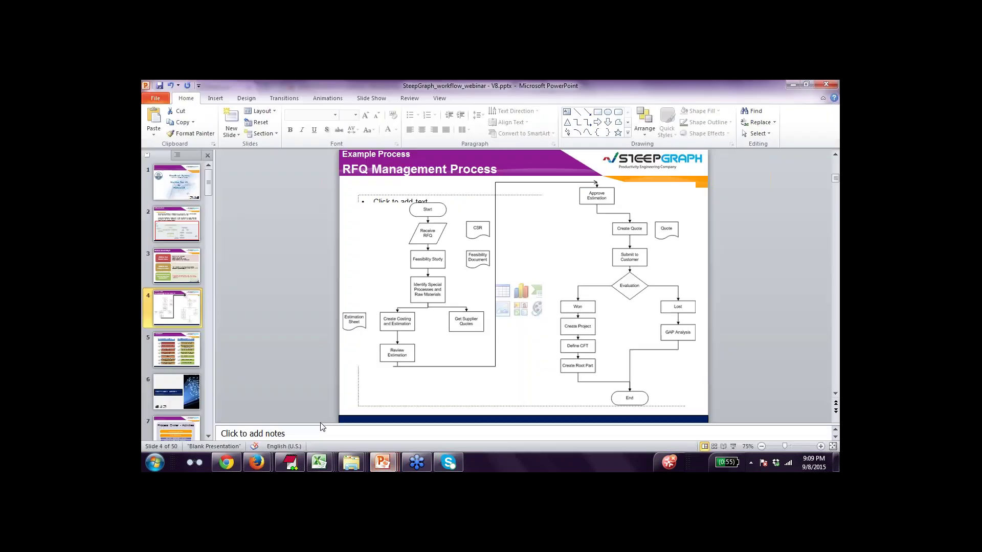
left_click(197, 393)
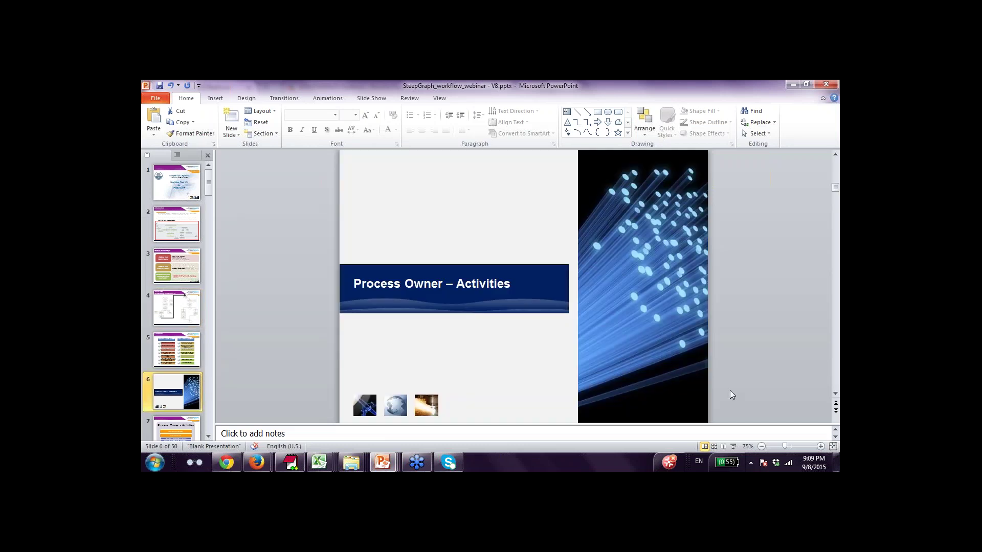
left_click(734, 447)
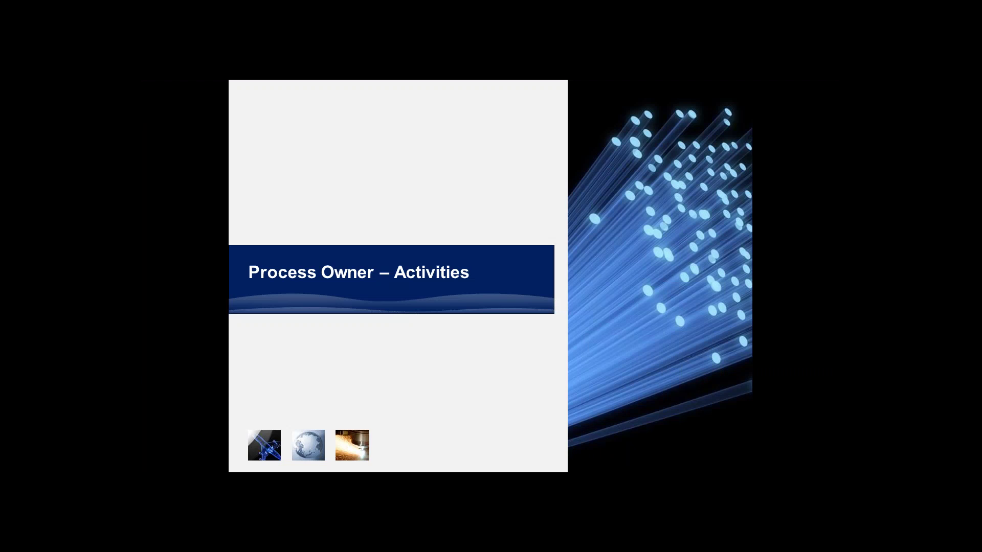
Advance through the workflow template, task creation, assignees and task flow slides to Configure Event Trigger Actions.
key("Right")
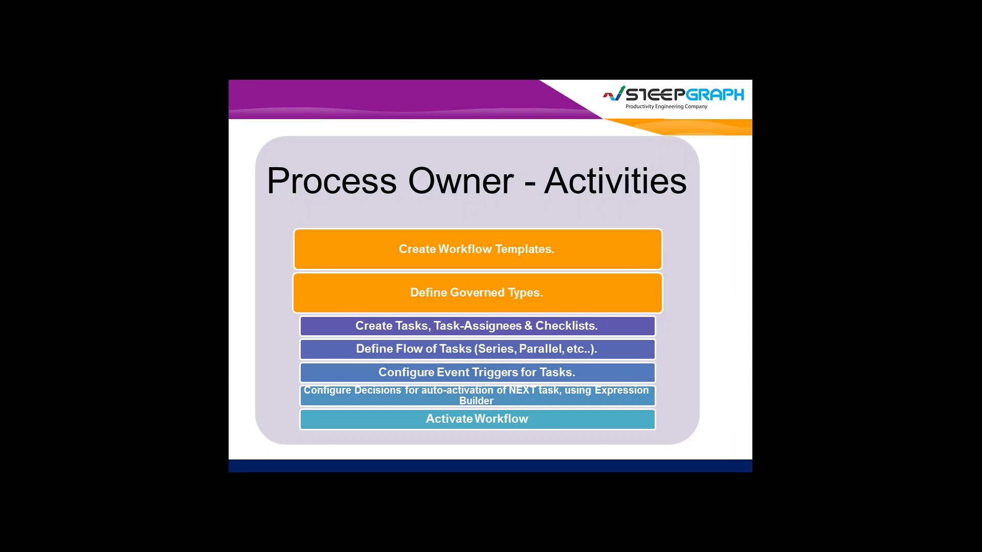
key("Right")
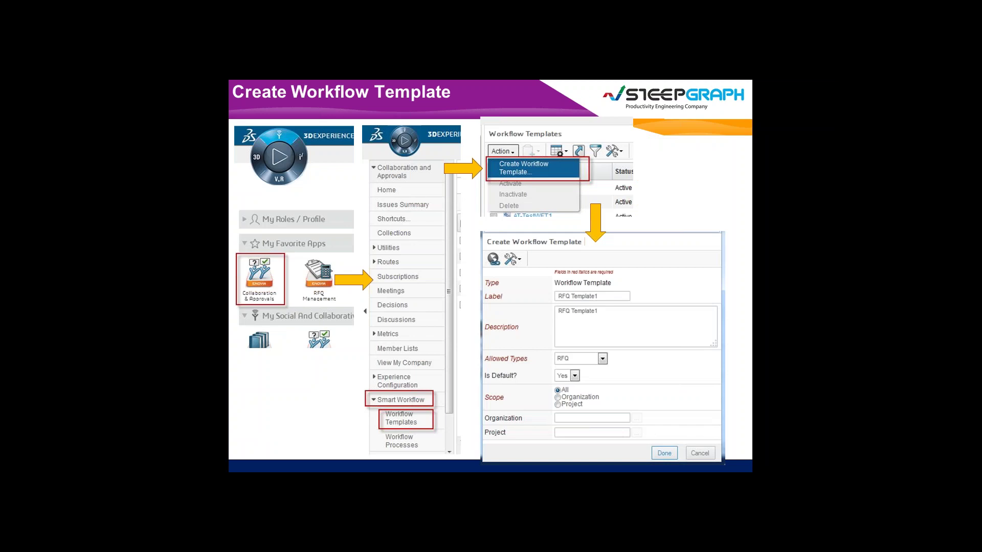
key("Right")
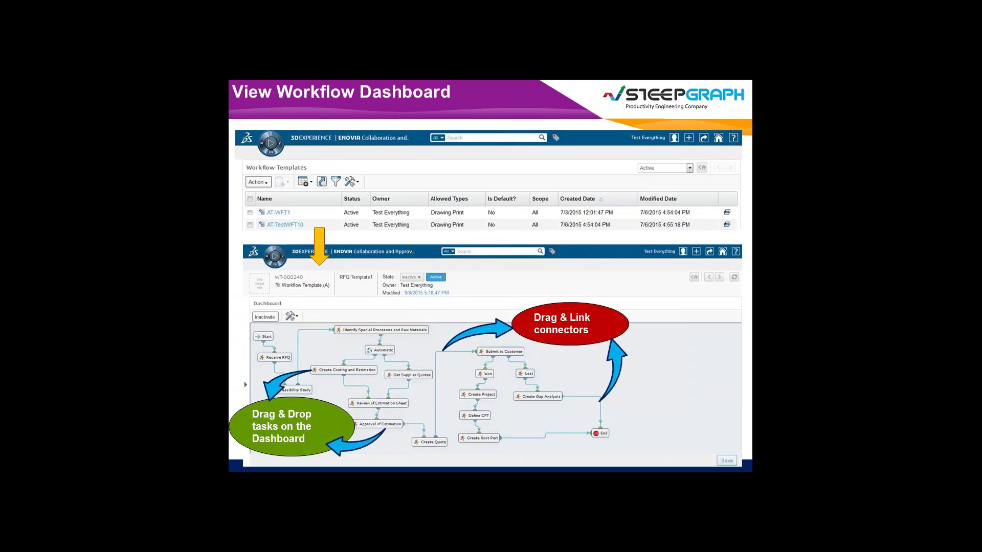
key("Right")
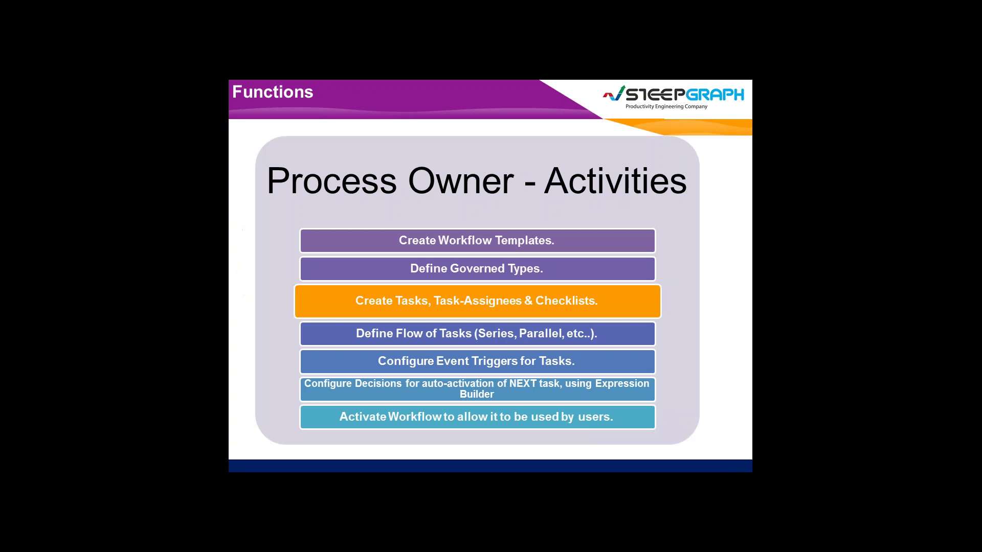
key("Right")
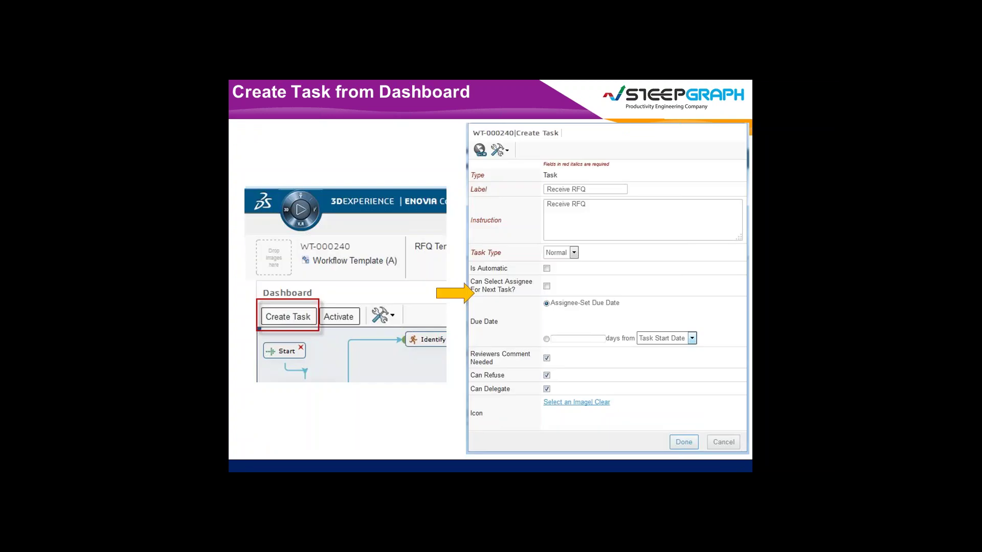
key("Right")
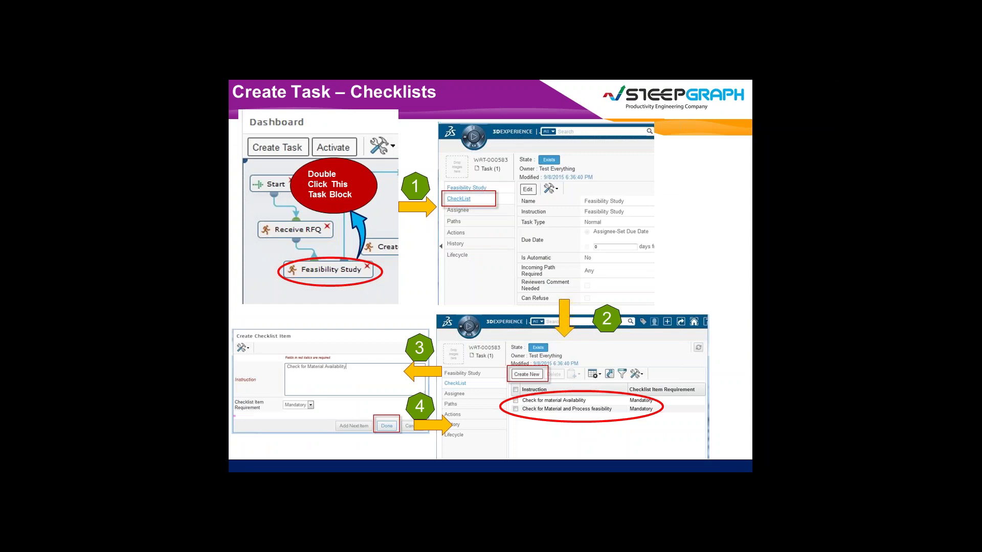
key("Right")
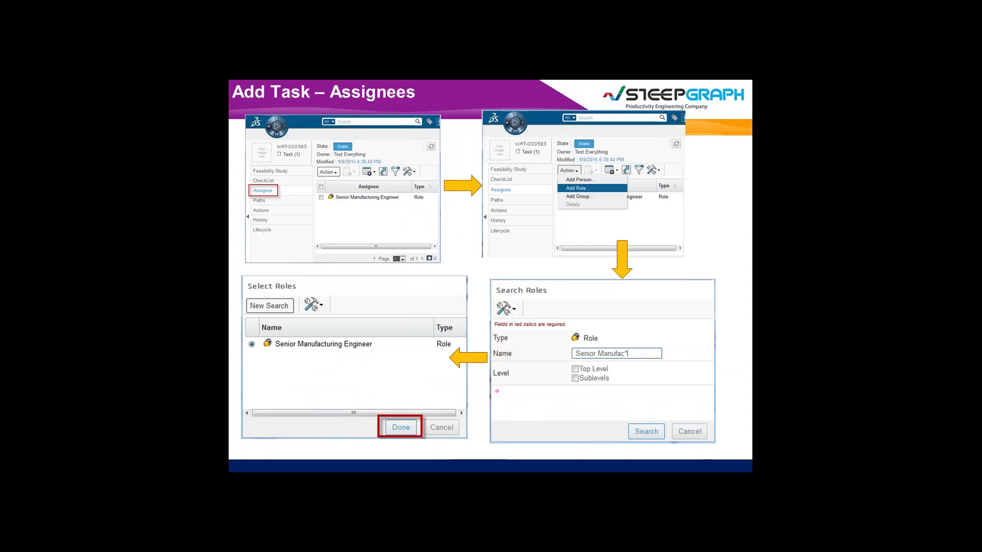
key("Right")
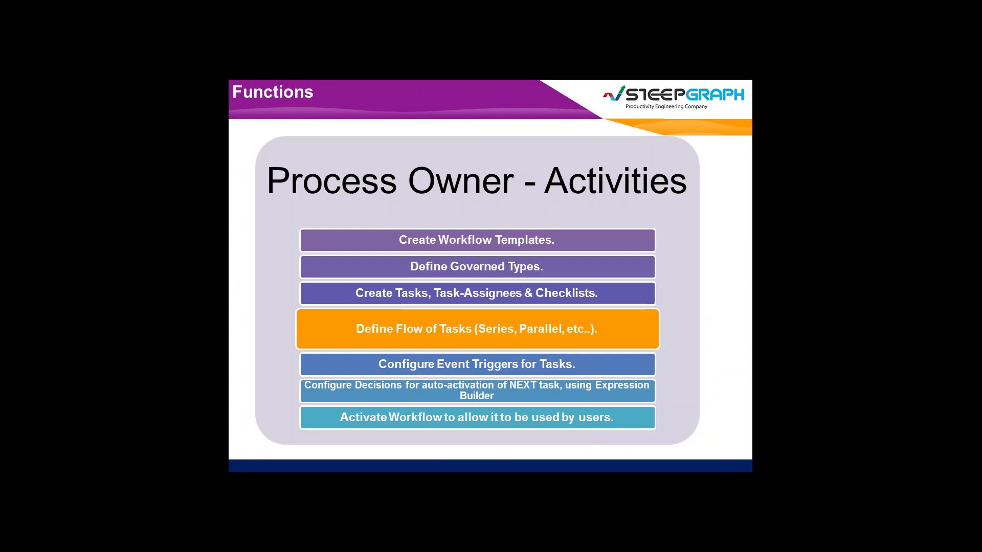
key("Right")
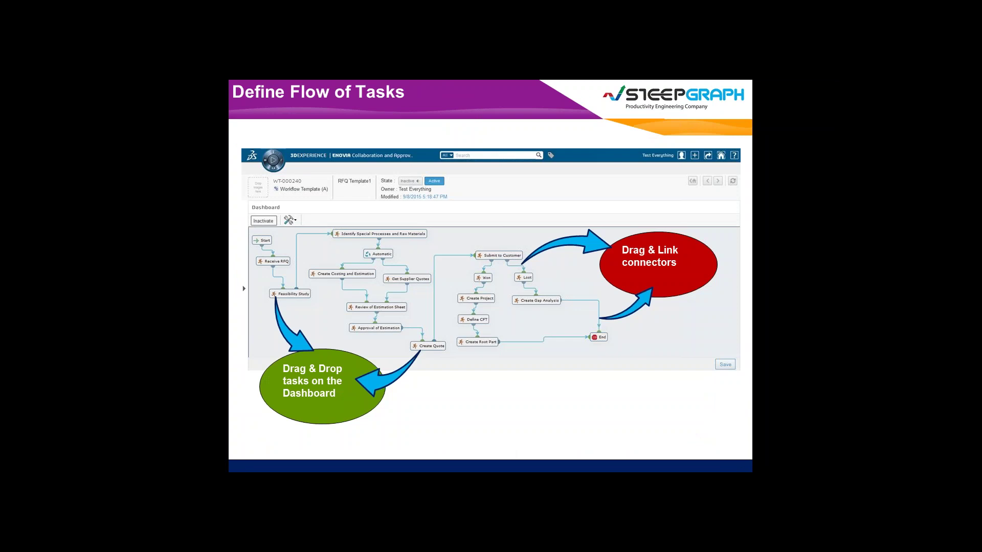
key("Right")
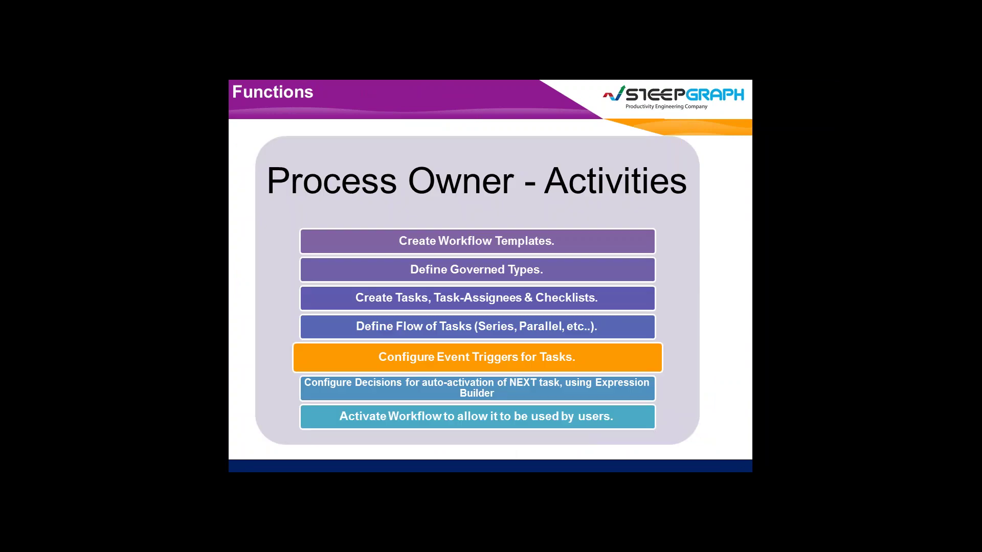
key("Right")
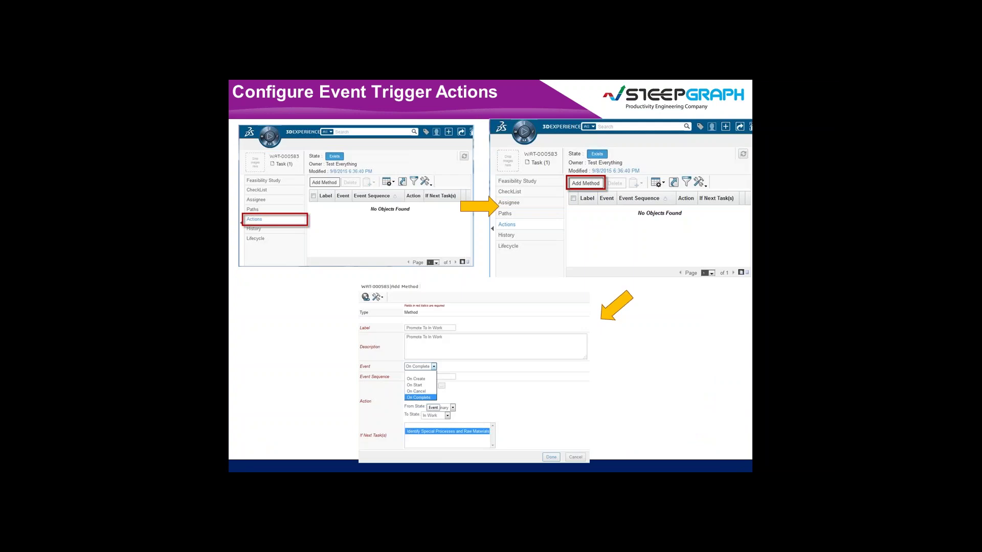